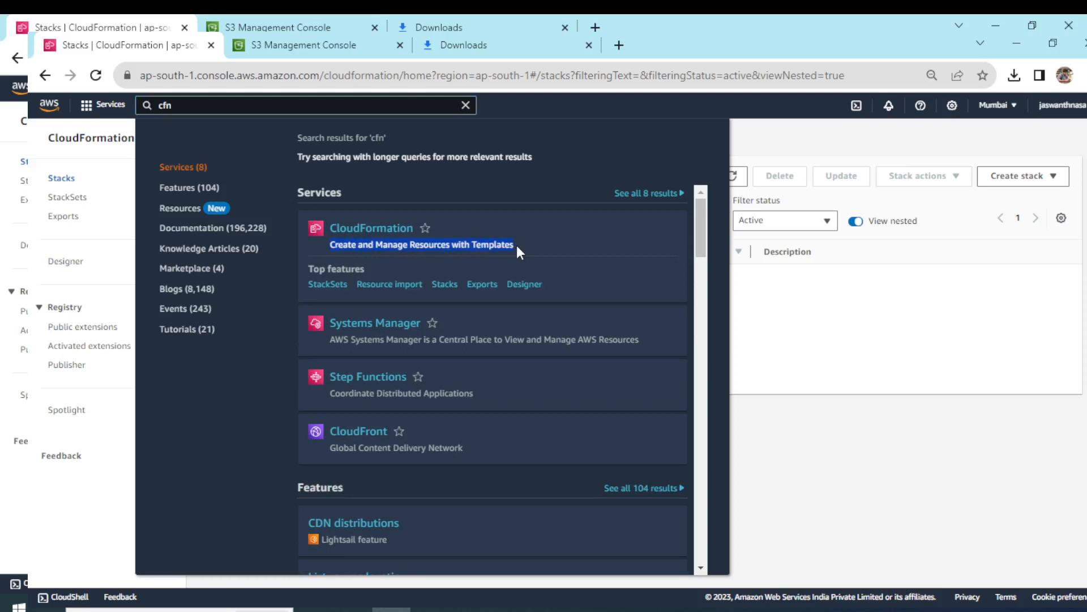
Search Google for "cloudformation faqs" in a new browser tab and open the AWS CloudFormation FAQs page.
left_click(555, 45)
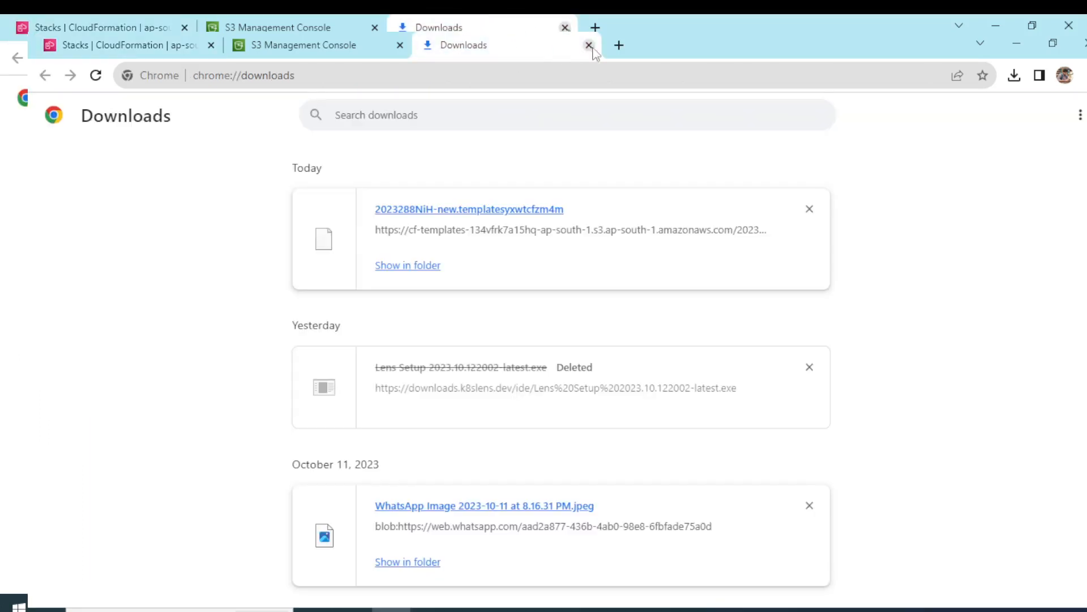
left_click(619, 45)
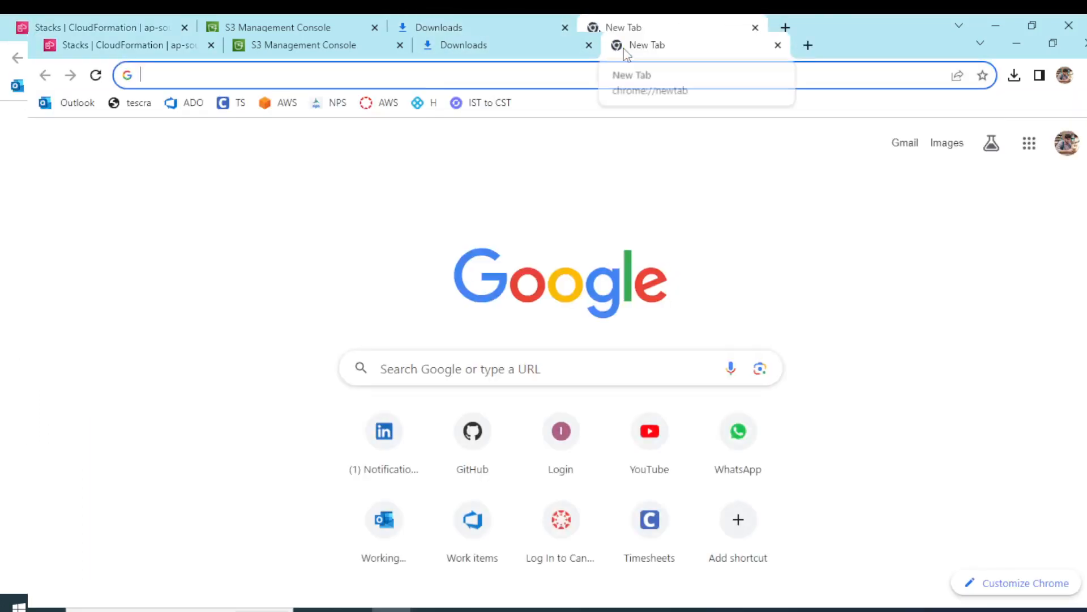
type("c")
key("Return")
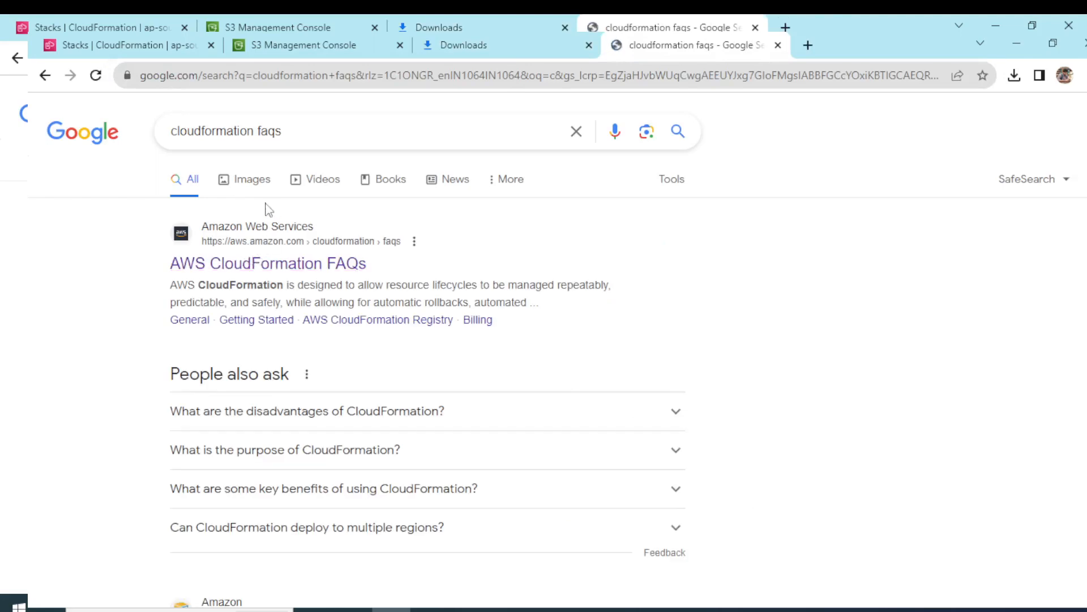
left_click(265, 265)
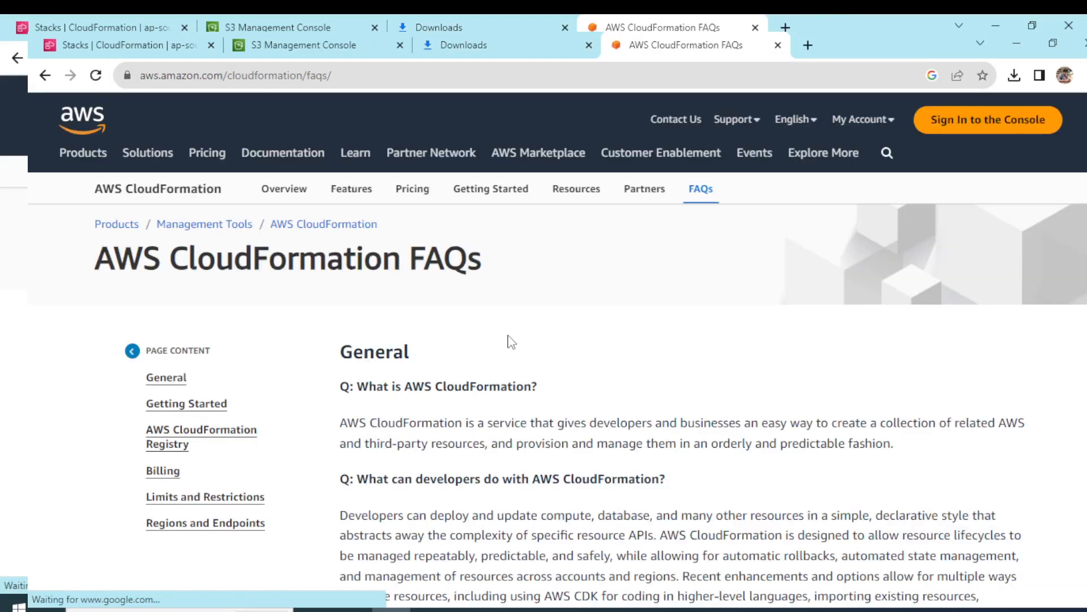
Read the answer to "What is AWS CloudFormation?", highlighting the phrases about related resources and about provisioning and managing them.
left_click_drag(423, 418, 518, 422)
left_click(627, 431)
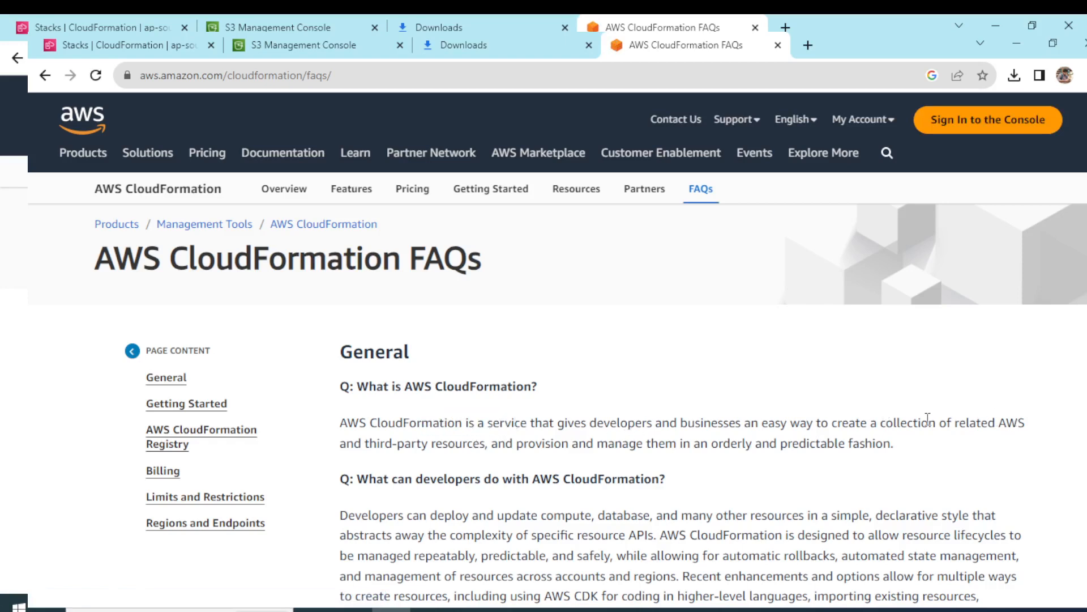
left_click_drag(924, 422, 978, 429)
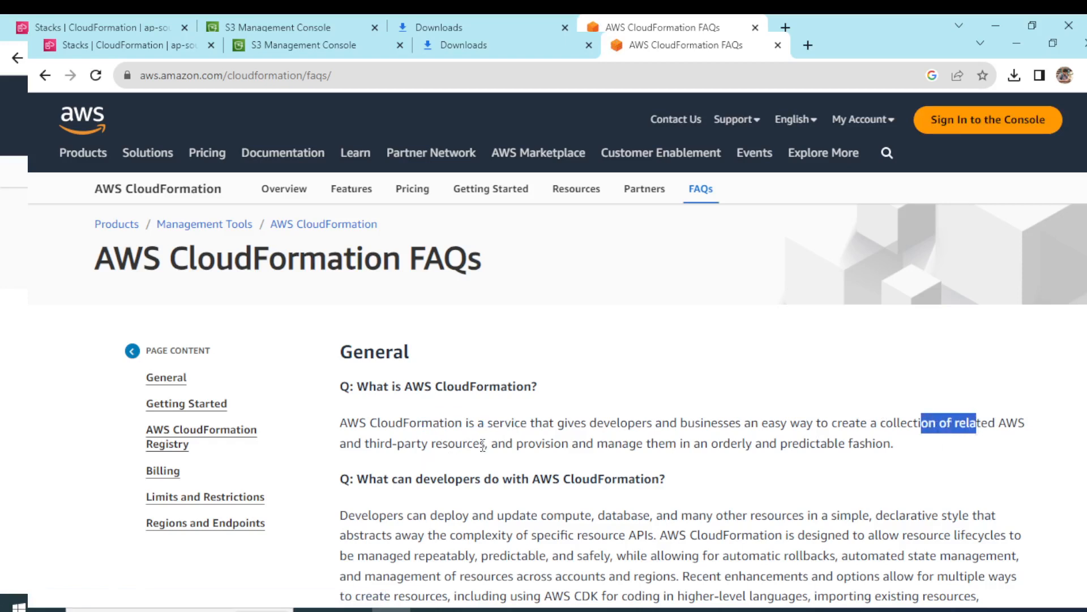
left_click_drag(519, 444, 640, 450)
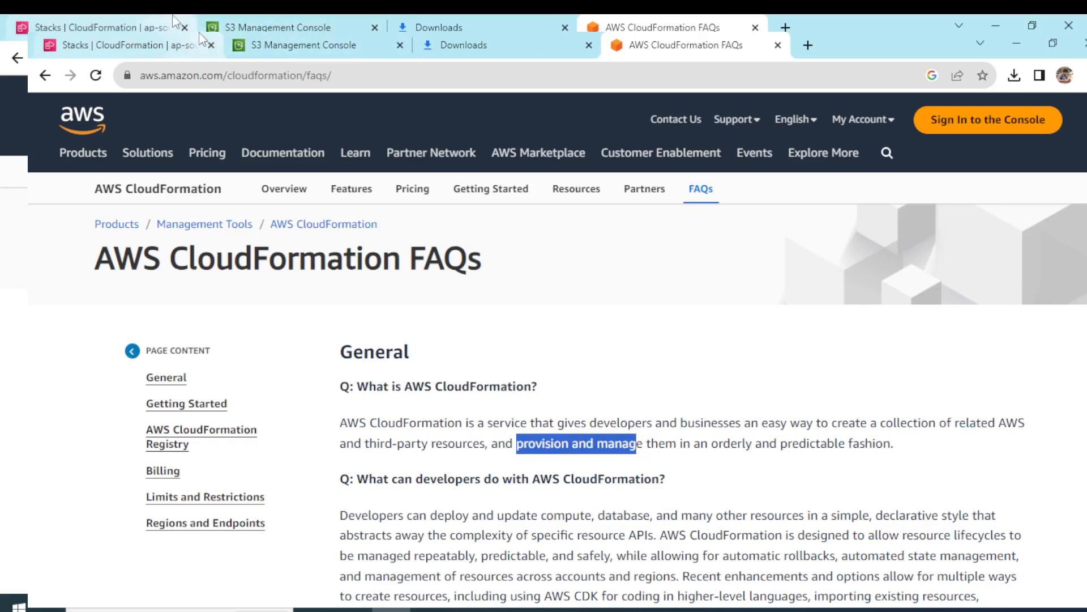
Close the S3 Management Console, Downloads and FAQs tabs and go to the CloudFormation Stacks page.
left_click(400, 45)
left_click(400, 45)
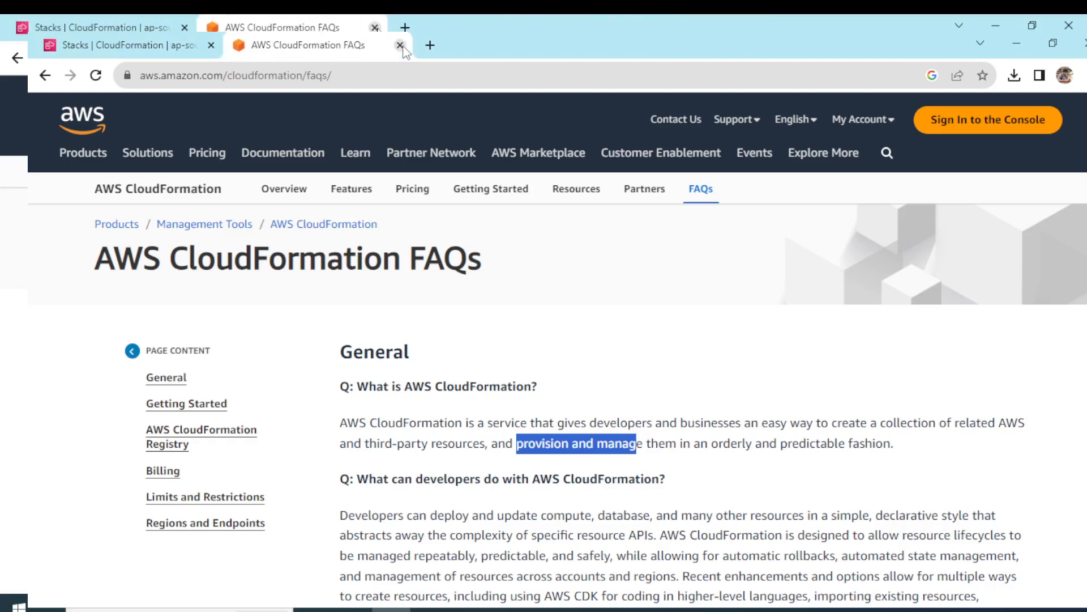
left_click(400, 45)
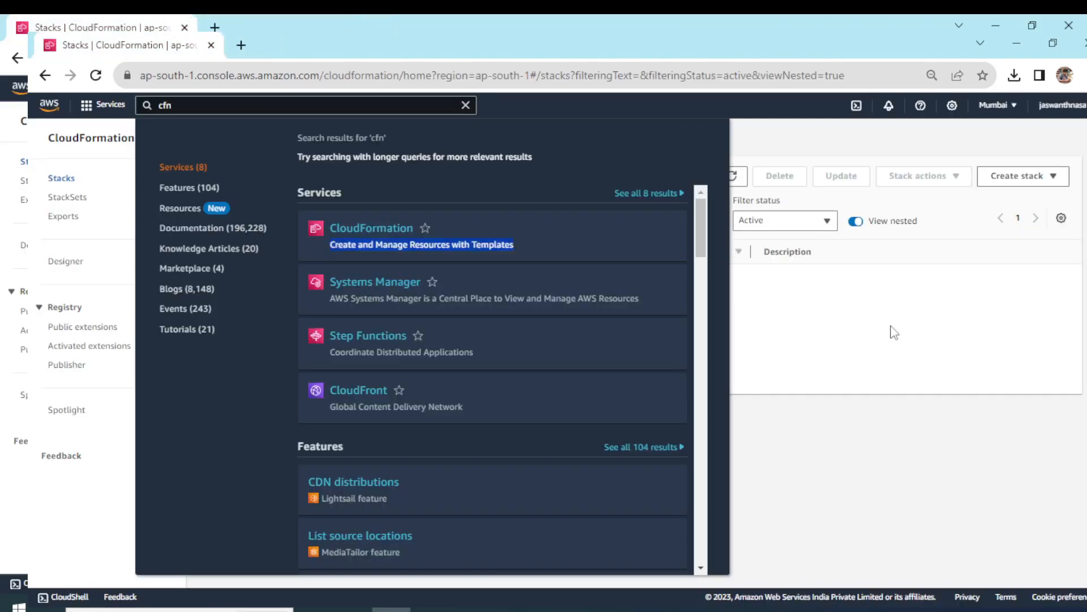
left_click(891, 331)
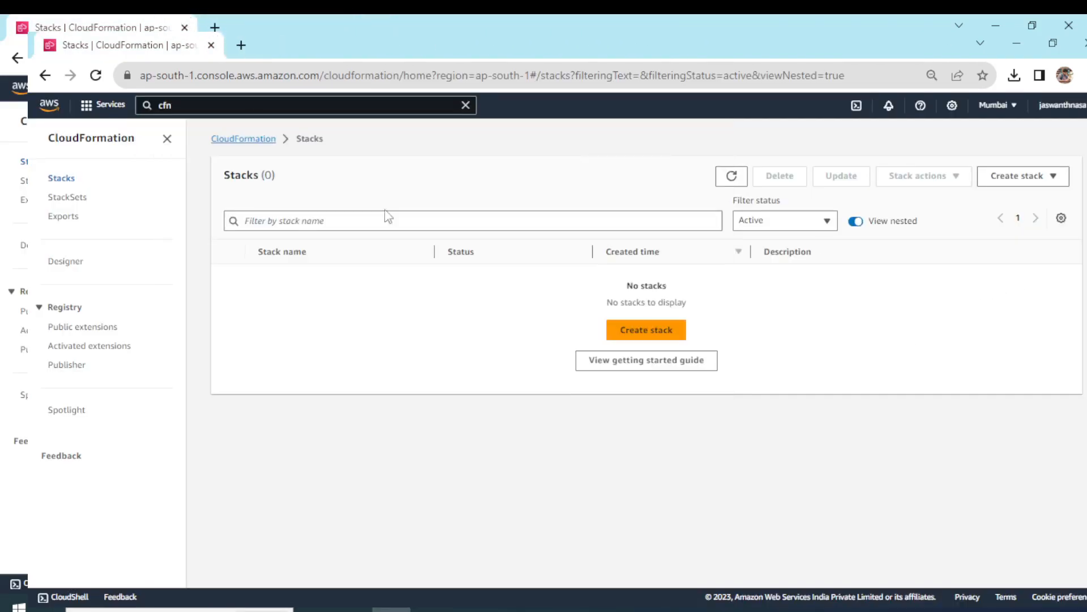
left_click(235, 101)
left_click(374, 225)
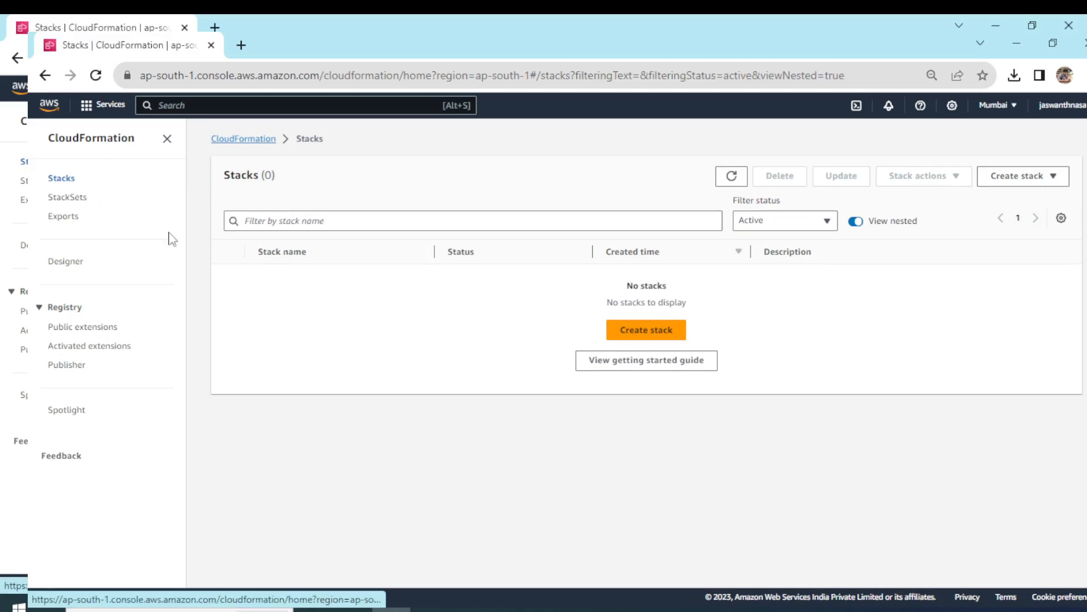
Start creating a new stack and look through the list of sample templates offered for it.
left_click(657, 334)
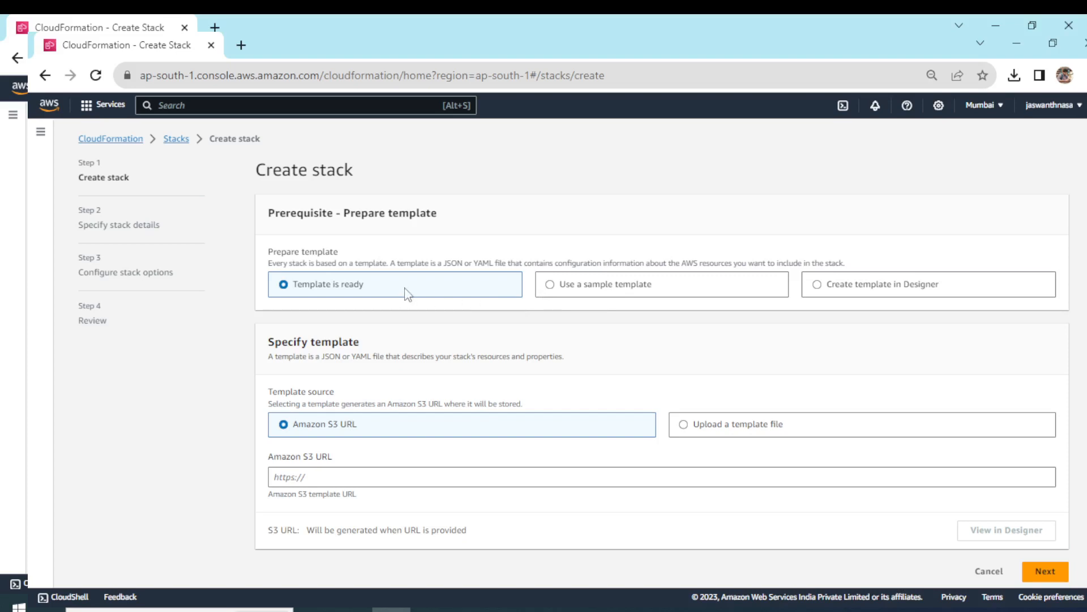
left_click(590, 293)
left_click(501, 412)
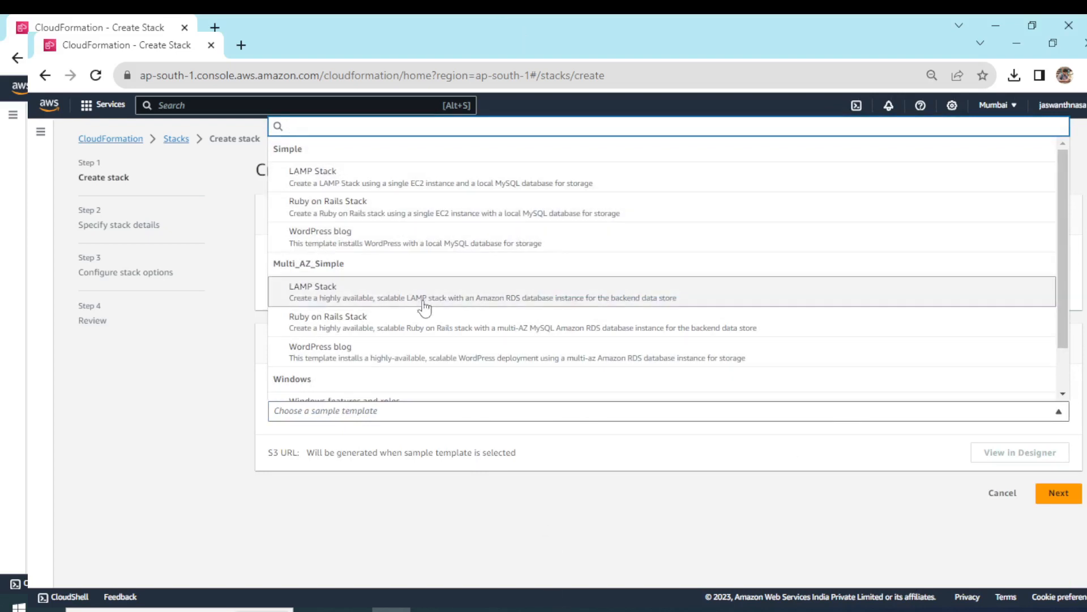
left_click(455, 513)
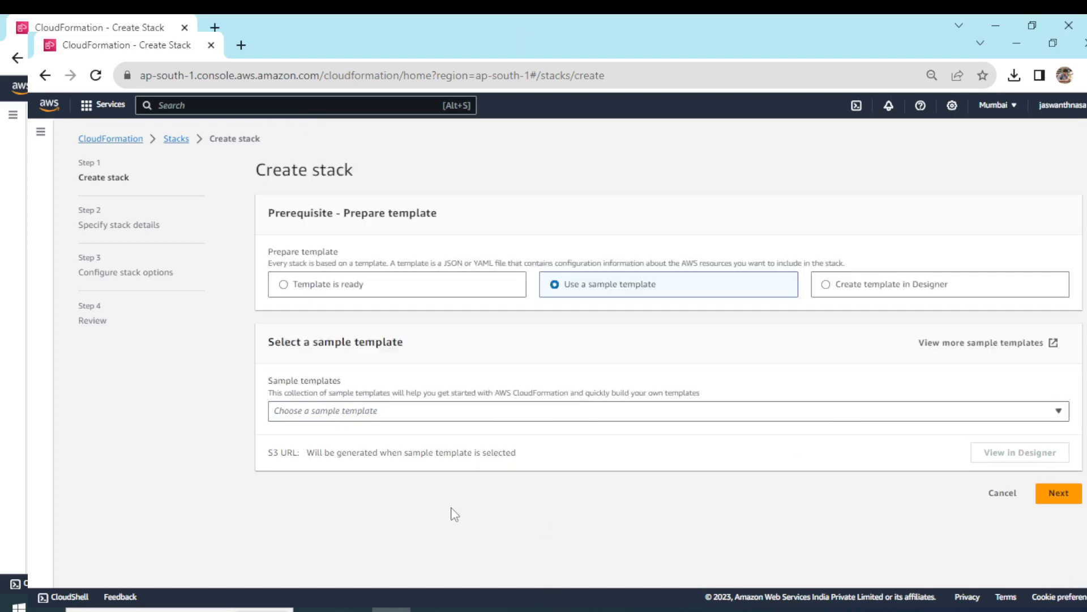
Choose to create the template in Designer and place an S3 Bucket resource on the empty canvas.
left_click(896, 291)
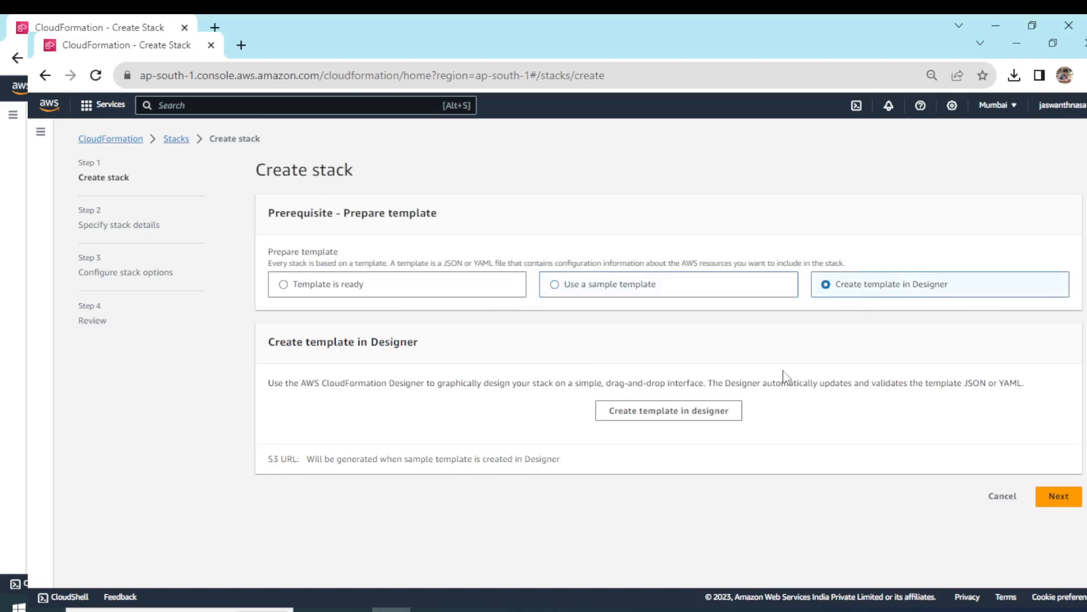
left_click(666, 412)
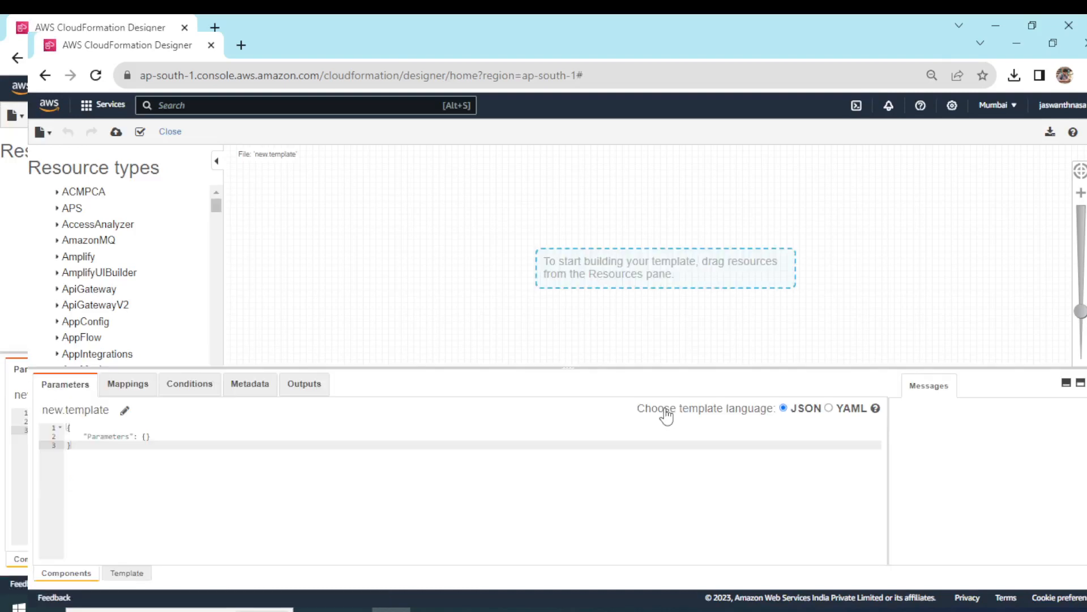
left_click_drag(219, 208, 219, 336)
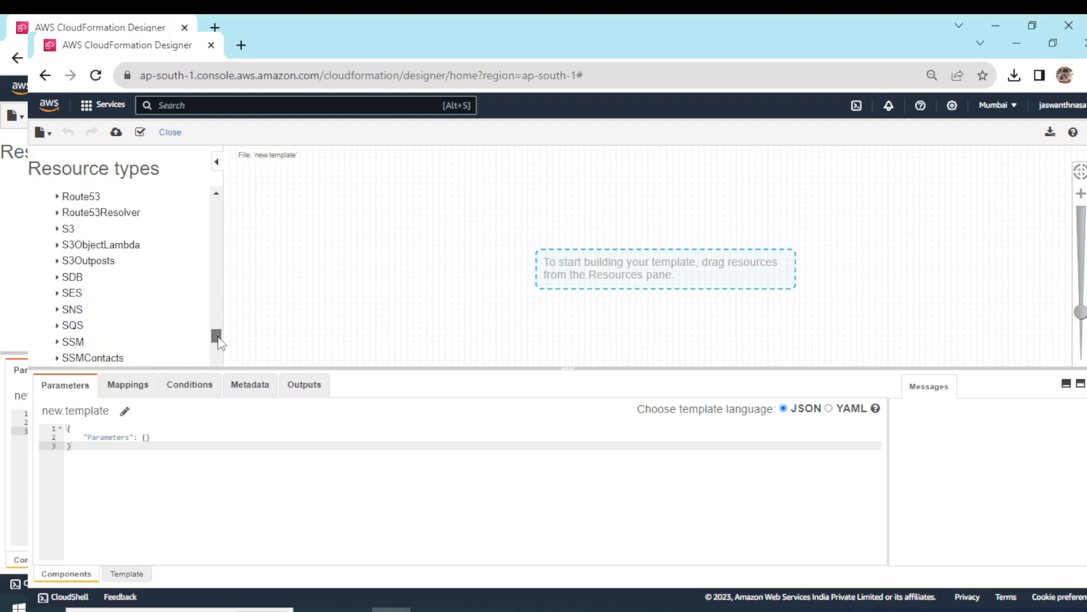
left_click(57, 231)
scroll(80, 238, "down", 1)
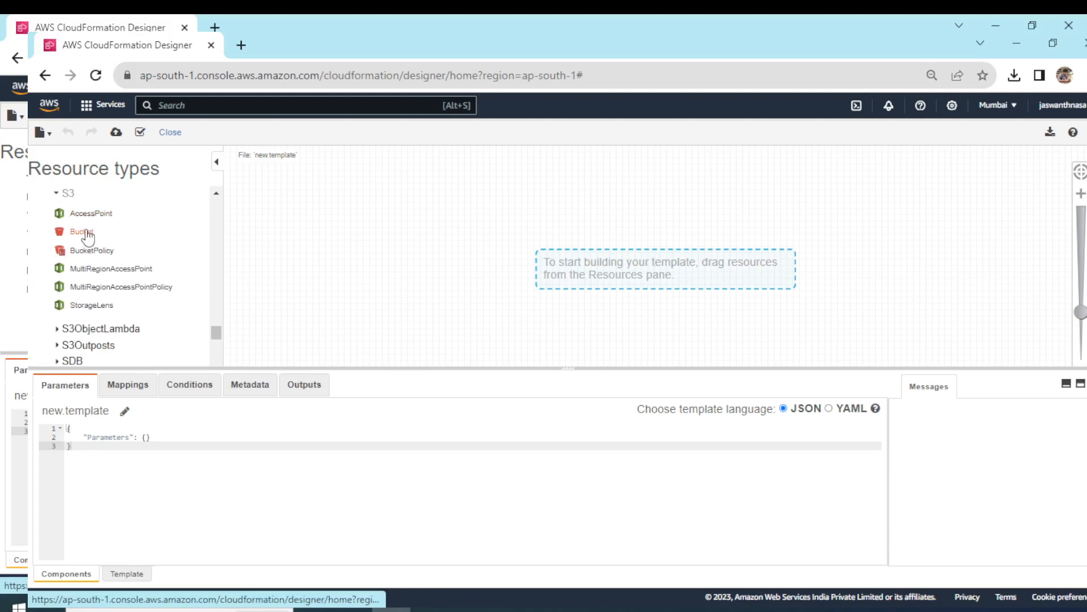
left_click_drag(86, 237, 519, 256)
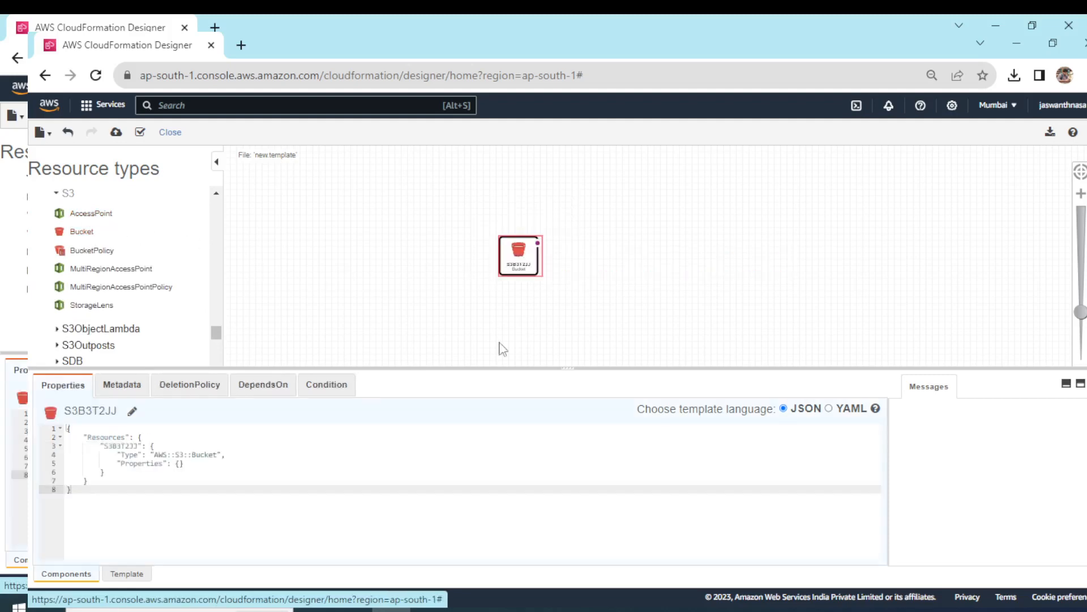
Convert the bucket template to YAML, create a stack from it and accept the generated Amazon S3 template URL.
left_click(829, 409)
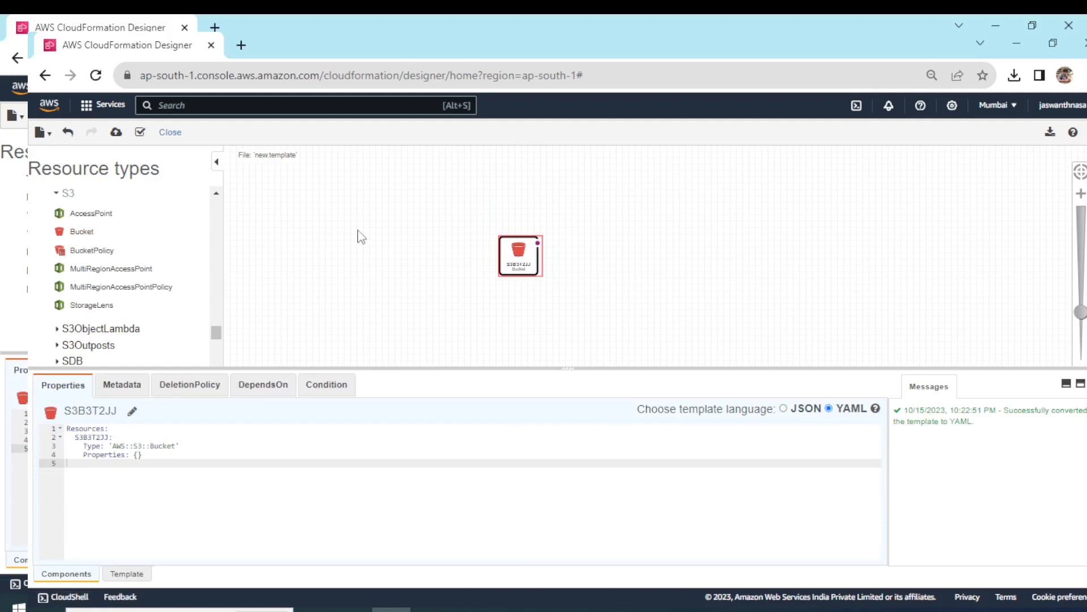
left_click(116, 134)
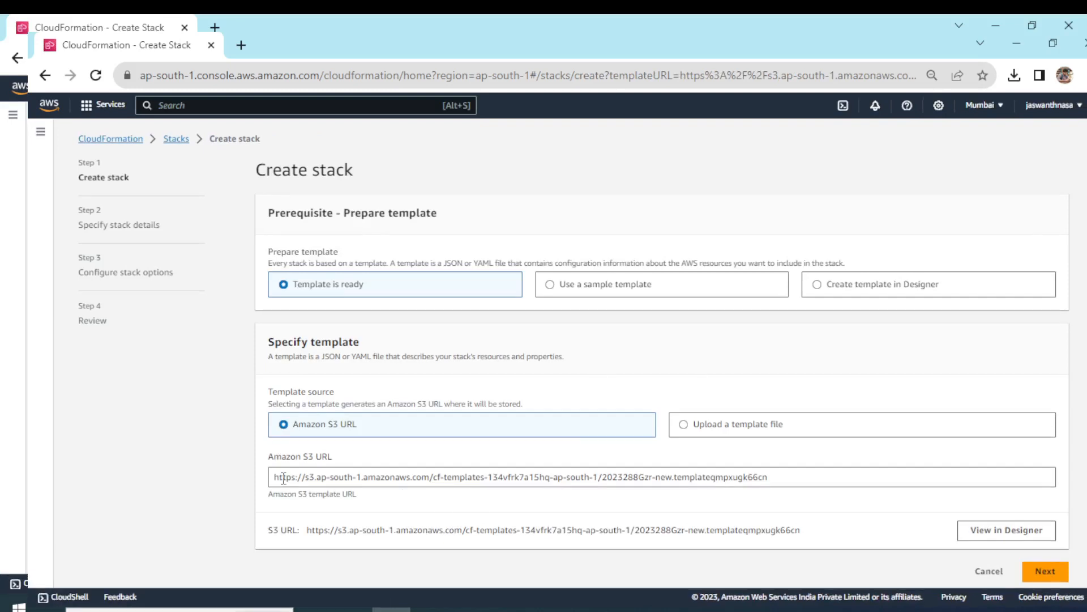
left_click_drag(273, 477, 773, 457)
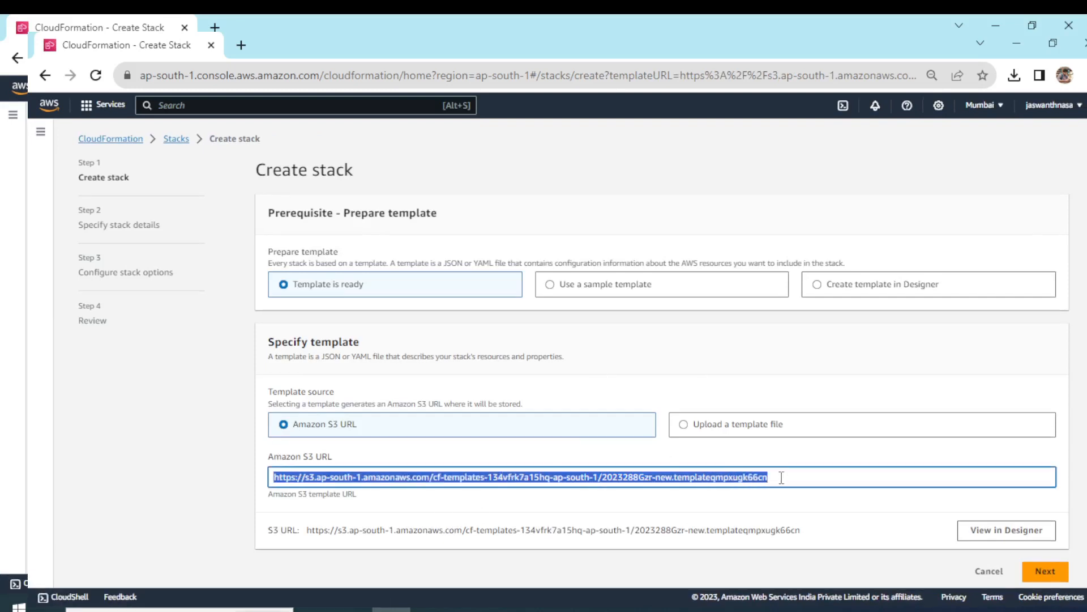
left_click(781, 477)
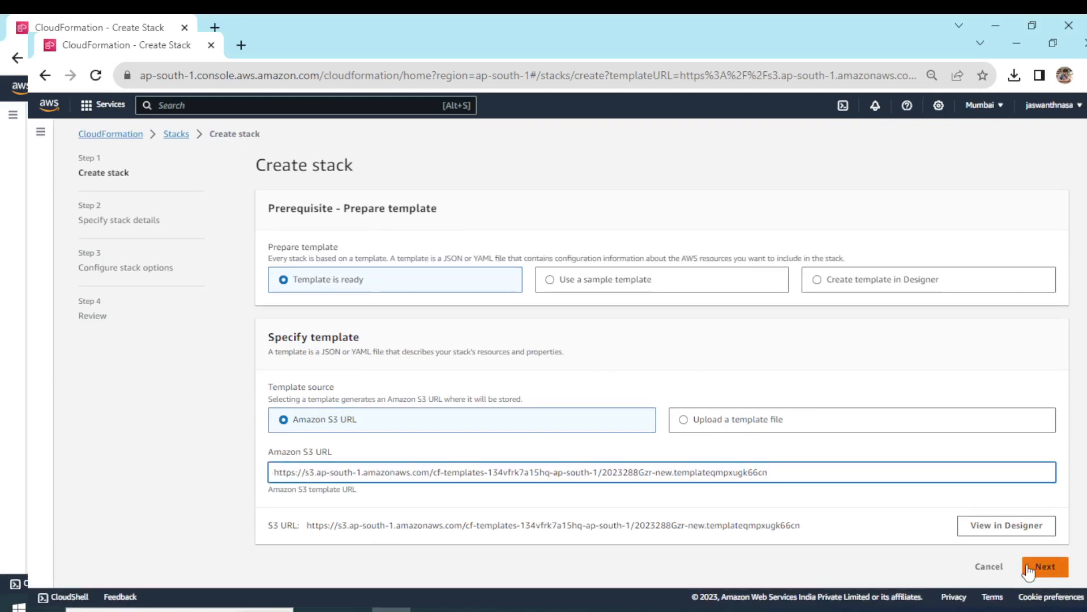
left_click(1031, 570)
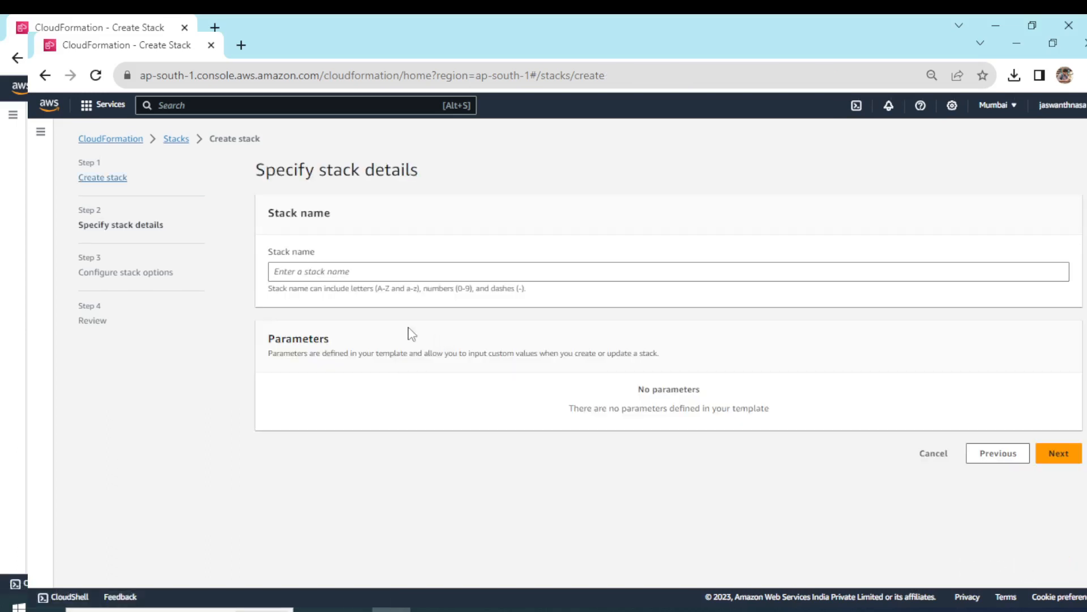
Name the stack my-first-stack-s3, keep the default stack options and submit it for creation.
left_click(359, 277)
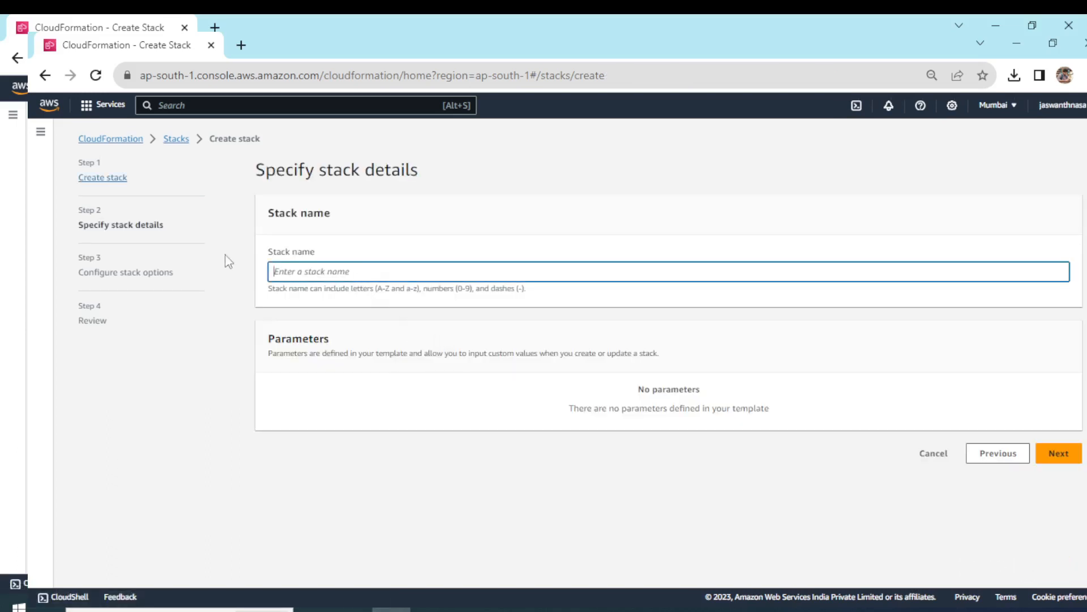
type("my-first-stack-s3")
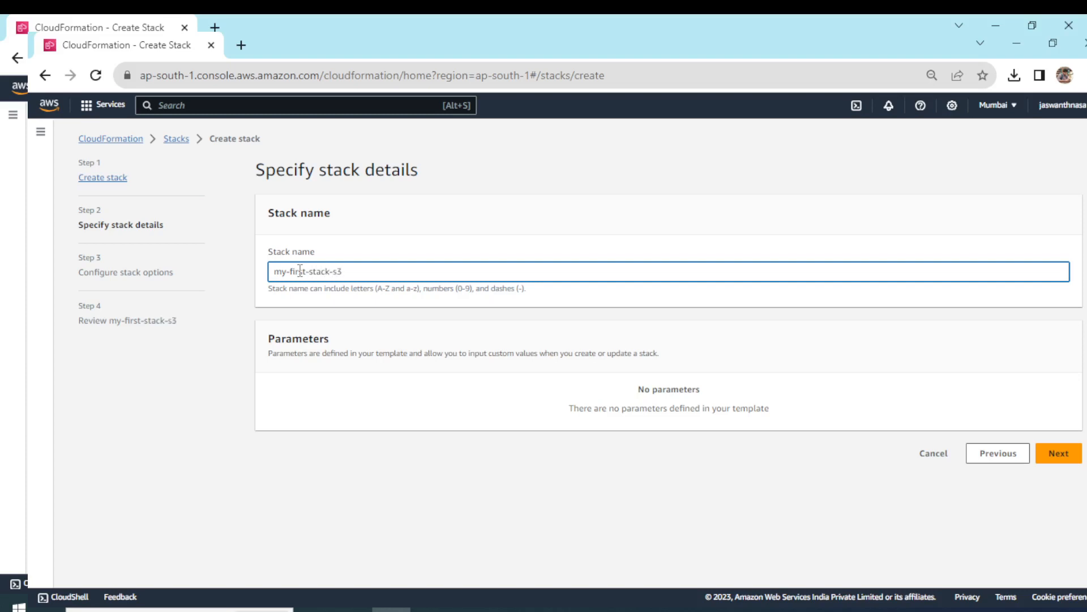
left_click(1057, 453)
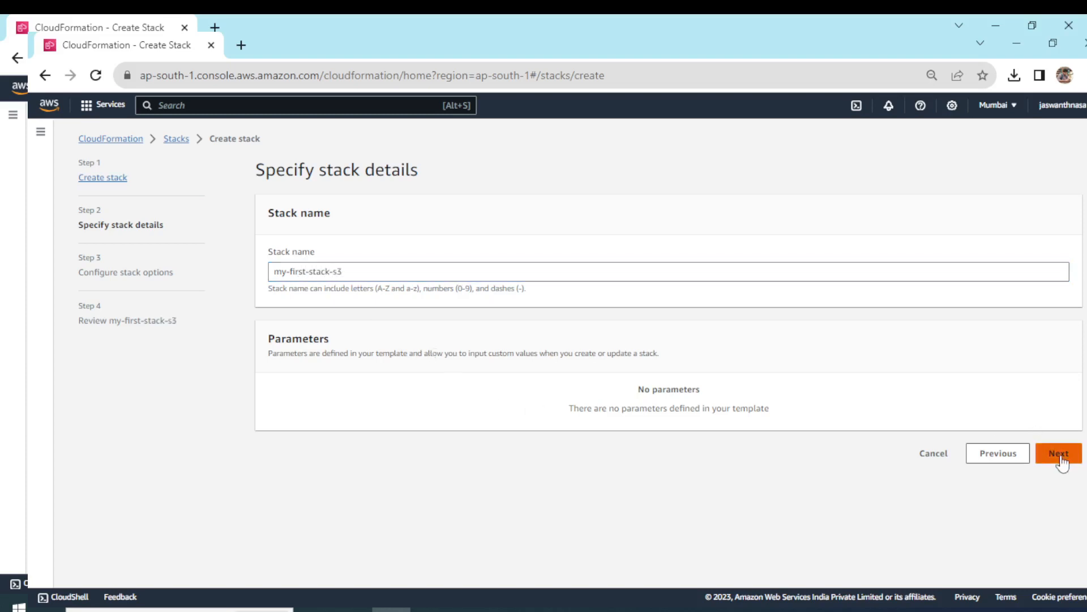
scroll(389, 339, "down", 6)
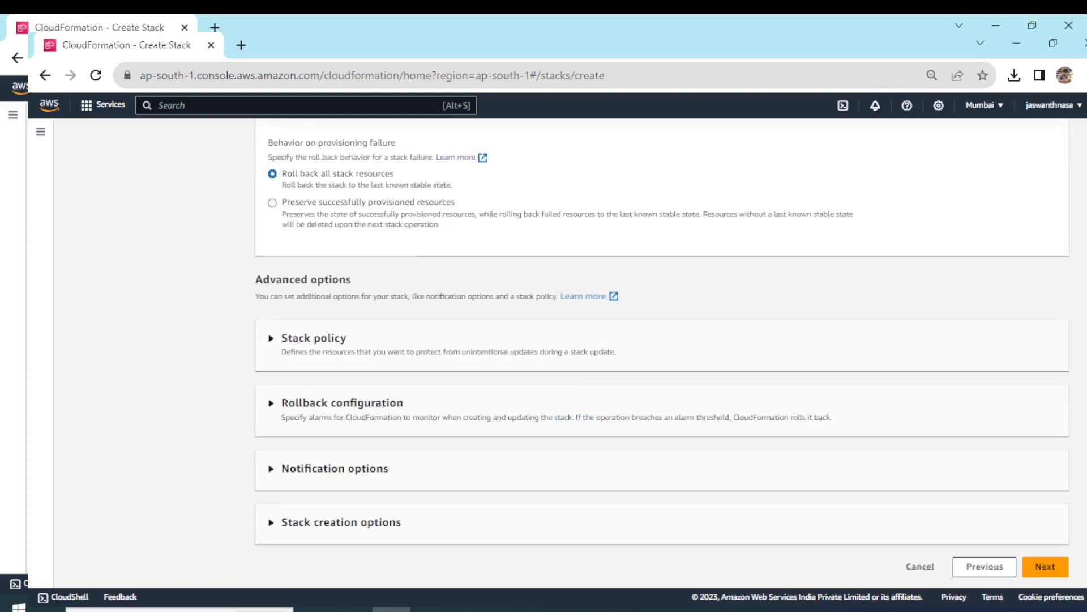
left_click(1045, 566)
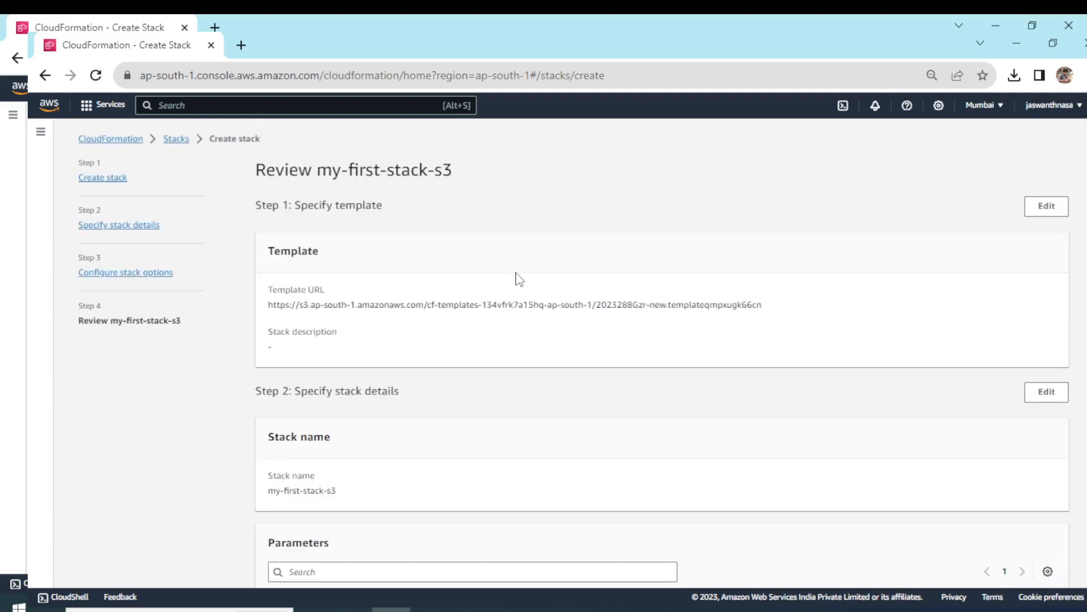
scroll(662, 351, "down", 15)
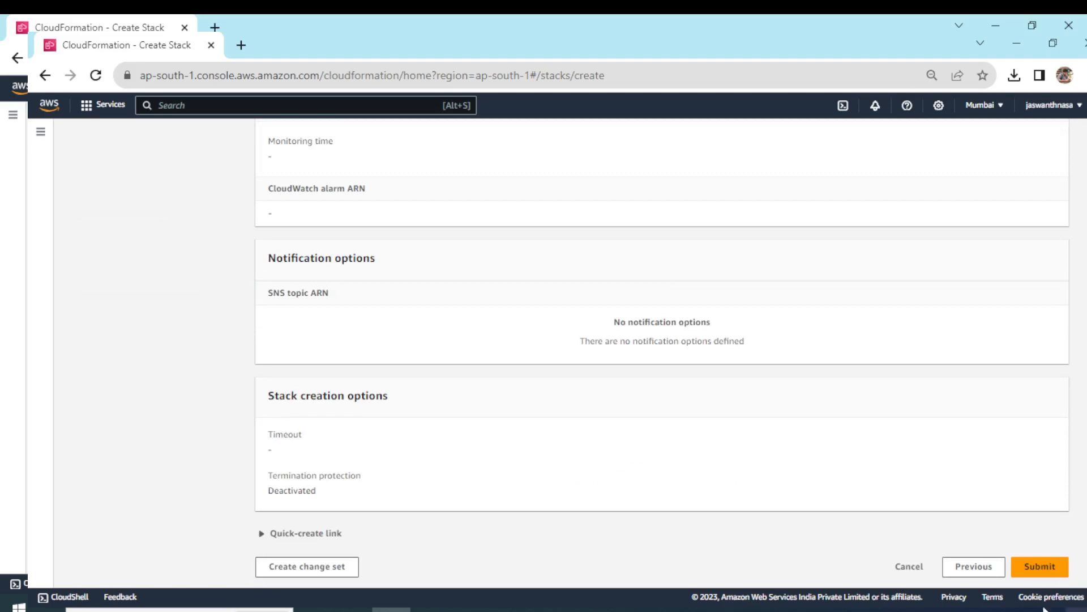
left_click(1042, 568)
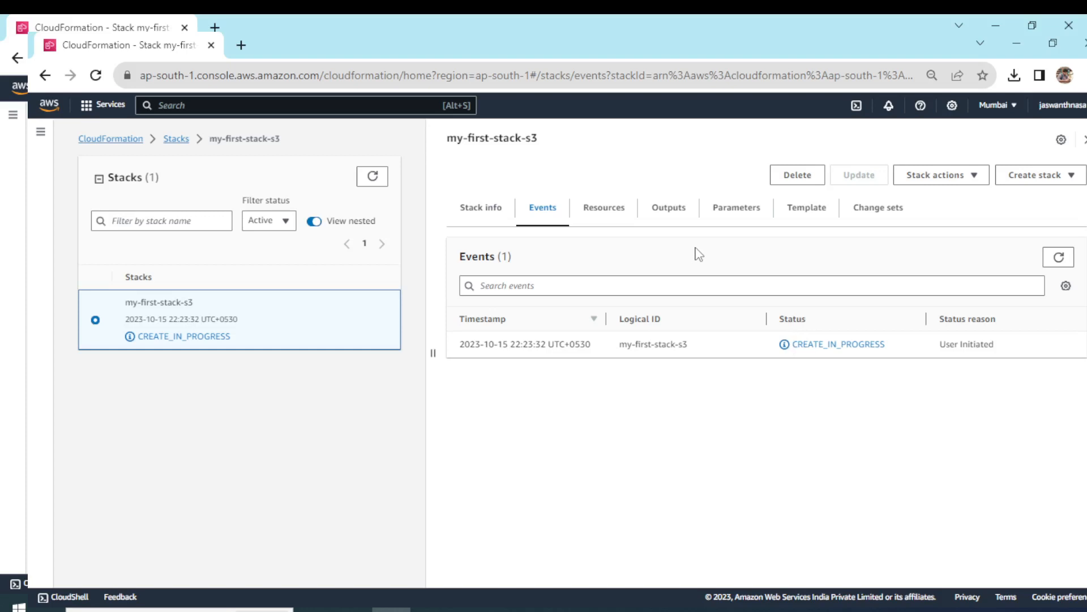
Examine the template of my-first-stack-s3, highlighting the AWS::S3::Bucket resource type.
left_click(786, 210)
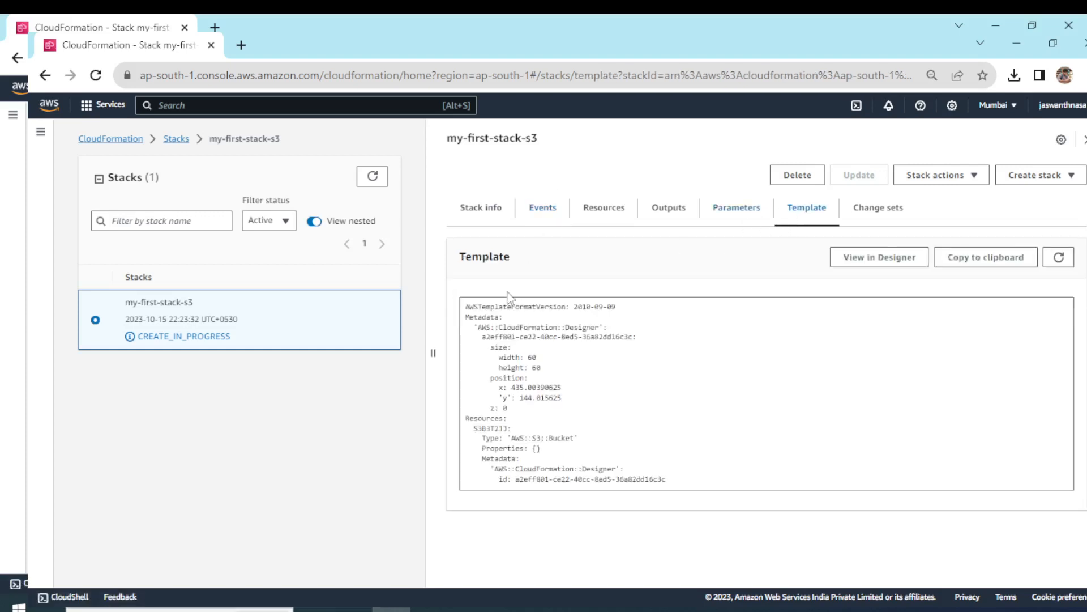
left_click_drag(513, 439, 588, 442)
left_click(591, 442)
Check the creation events of my-first-stack-s3 and the type of the resource listed for it.
left_click(544, 208)
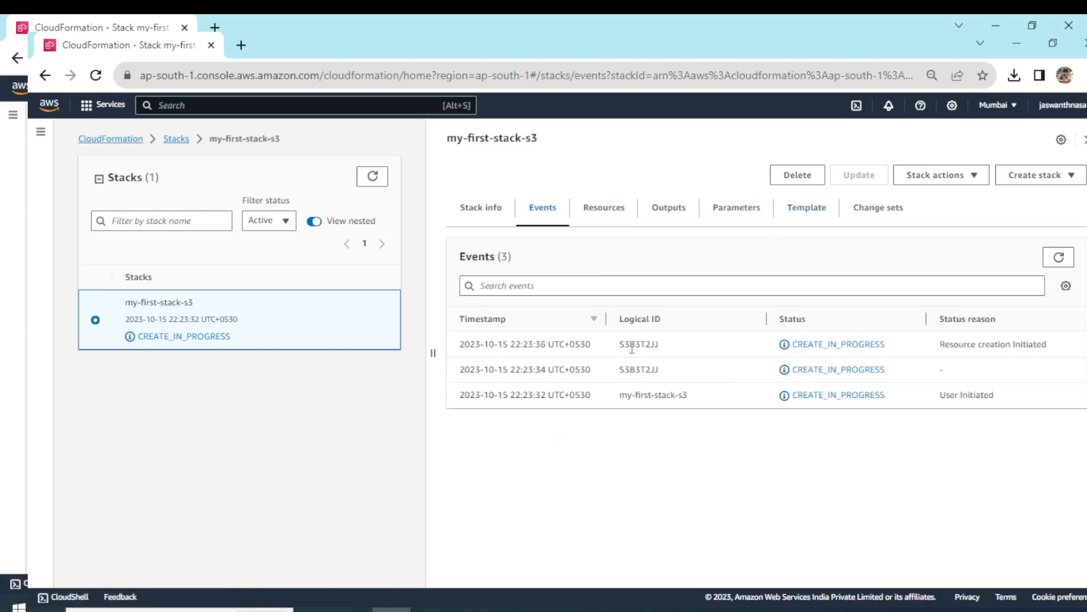
left_click_drag(792, 345, 817, 345)
left_click(605, 207)
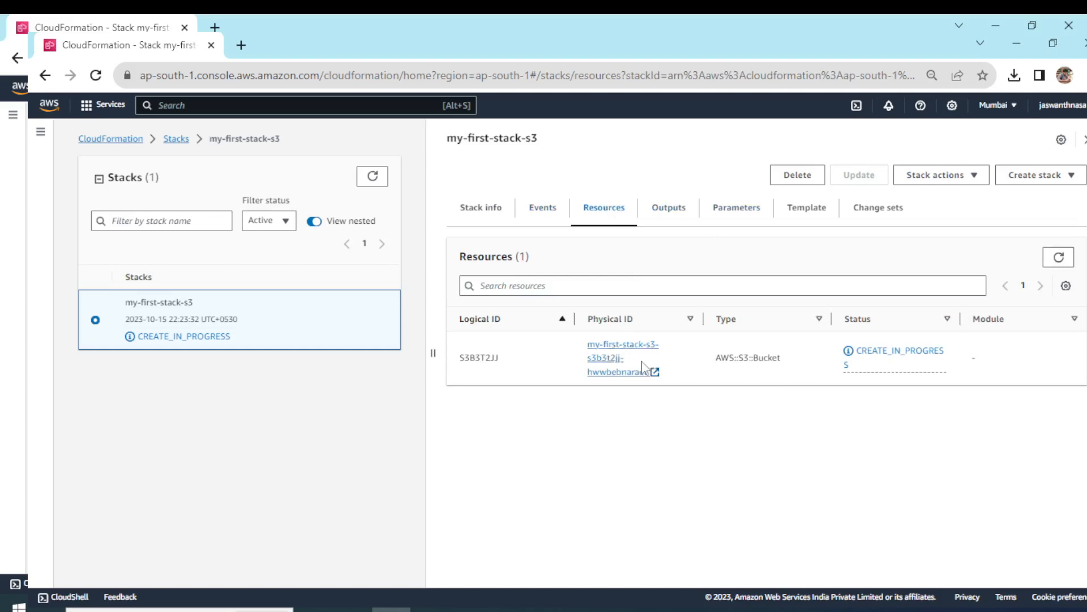
left_click_drag(716, 358, 782, 355)
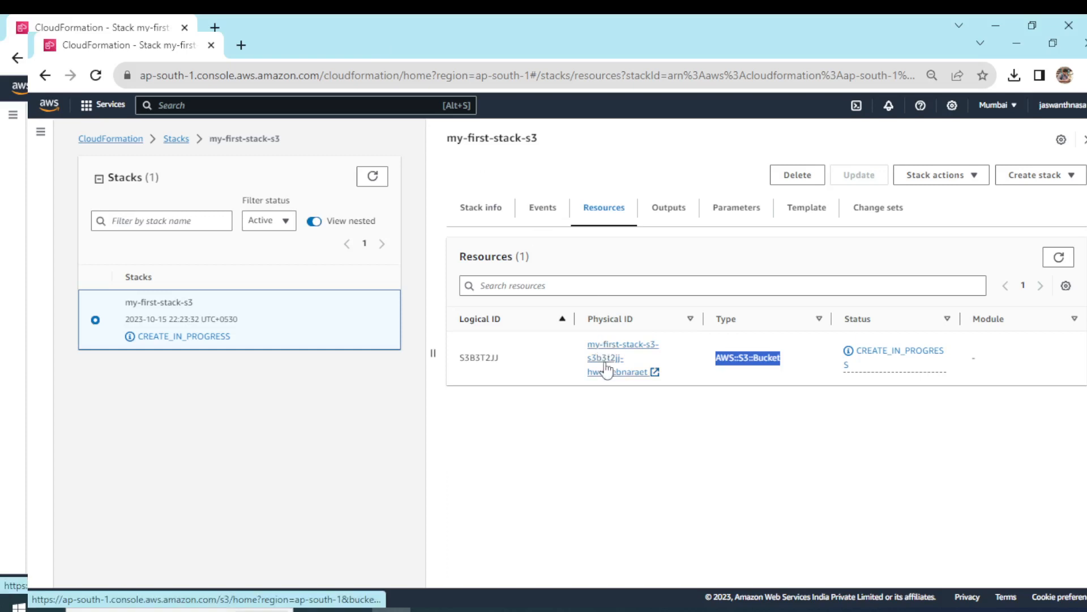
Review the overview of my-first-stack-s3 and refresh its creation events.
left_click(505, 213)
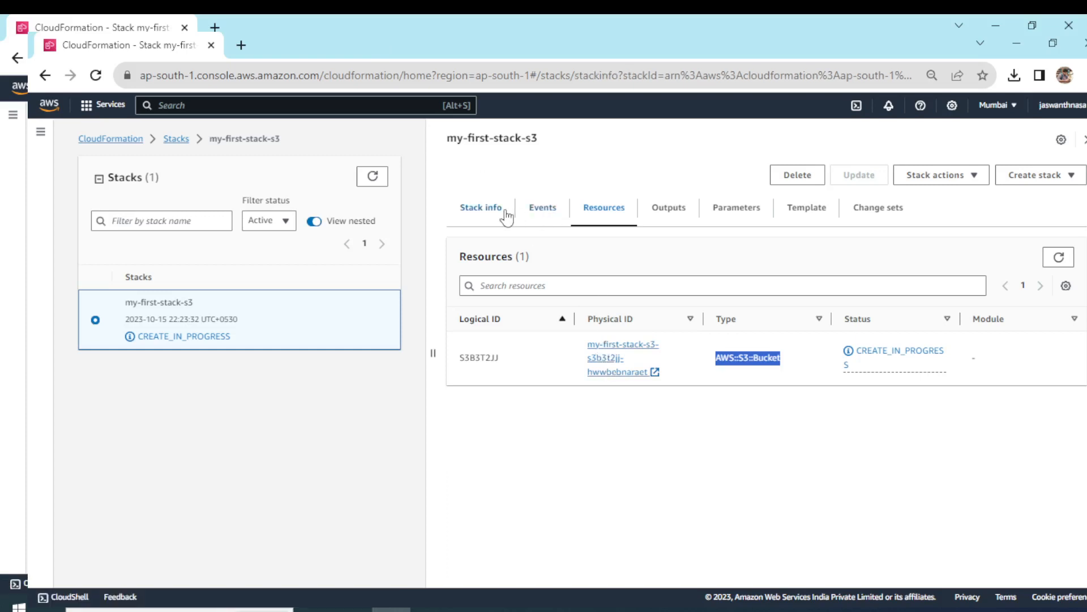
left_click(553, 215)
left_click(1058, 258)
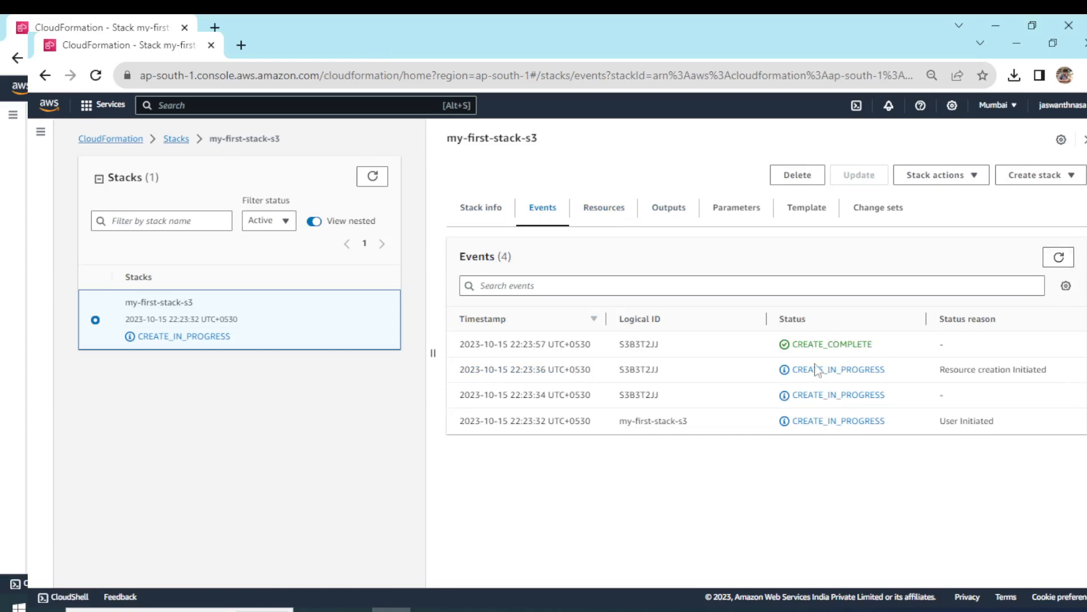
left_click(1058, 257)
left_click(1058, 257)
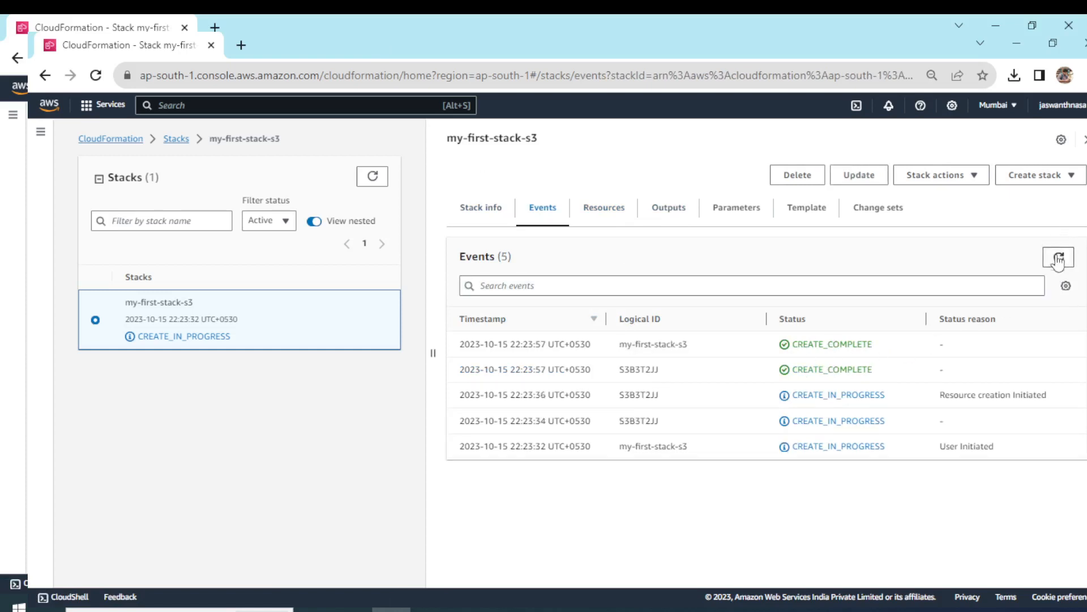
Open the bucket listed among the resources of my-first-stack-s3 in S3, and return to the stack.
left_click(617, 217)
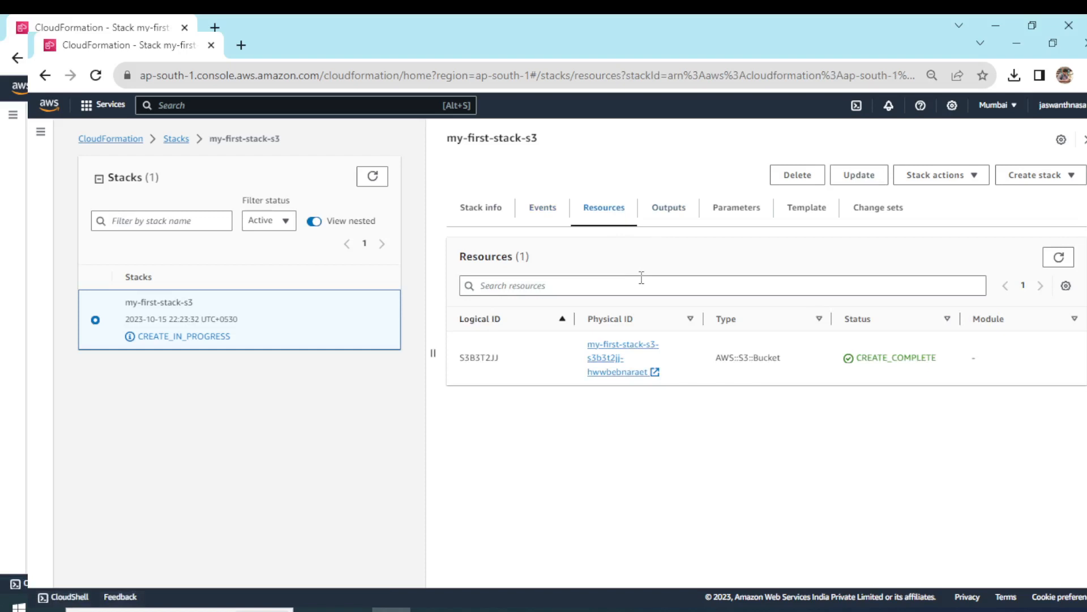
left_click(610, 368)
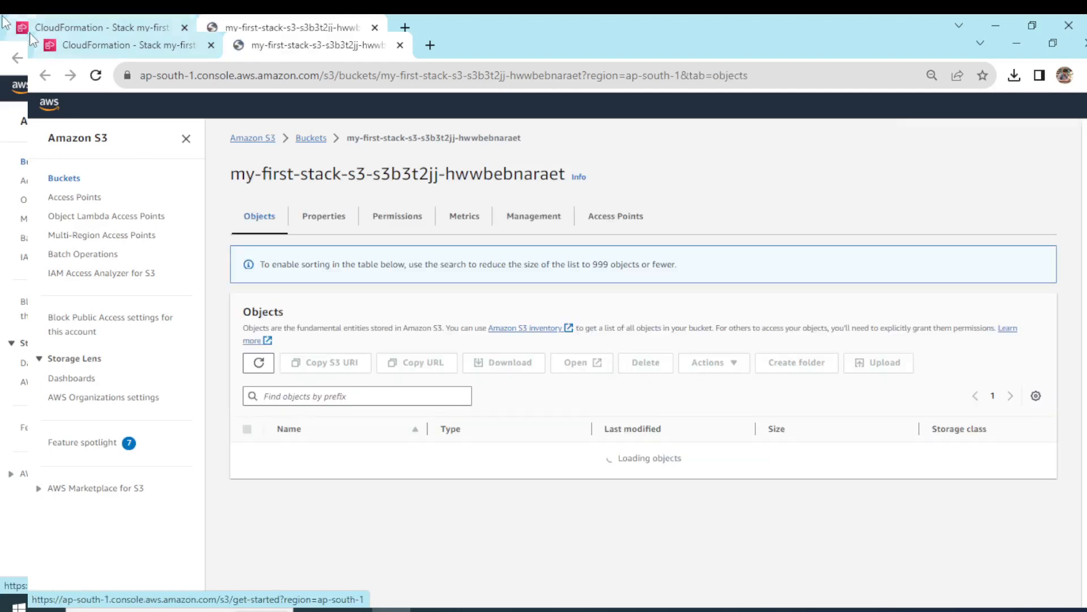
key("ctrl+shift+Tab")
Review the outputs, parameters and template of my-first-stack-s3, highlighting the template's Resources section, and return to the resource list.
left_click(681, 225)
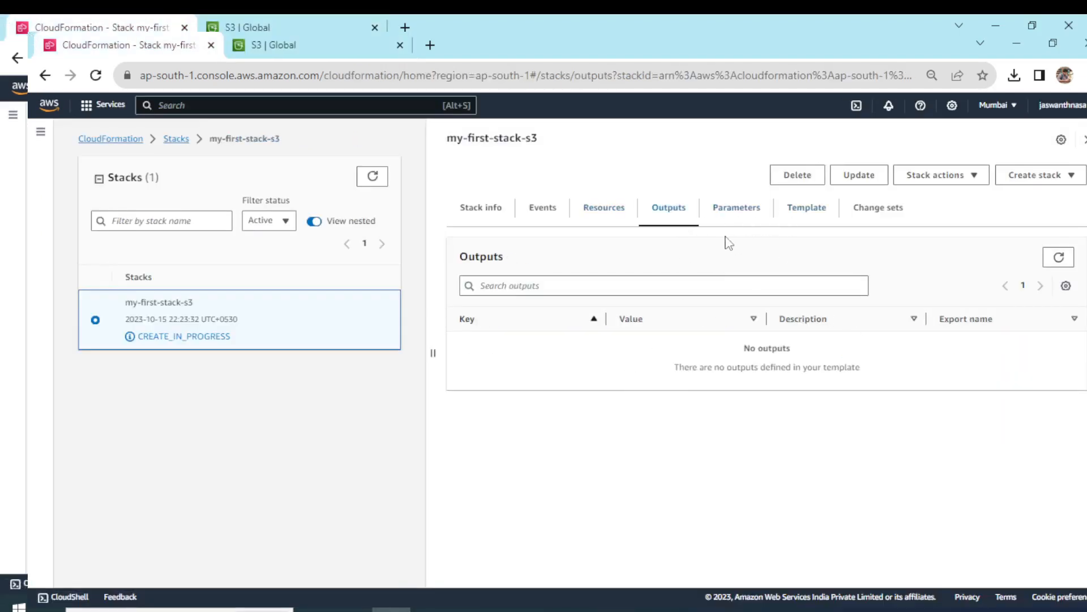
left_click(794, 214)
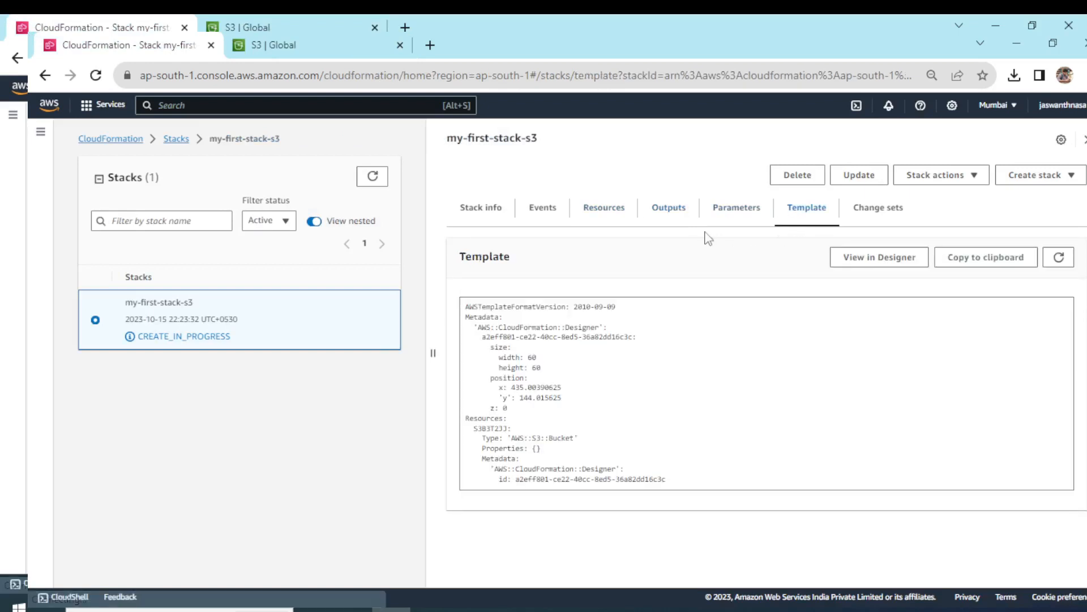
left_click(672, 223)
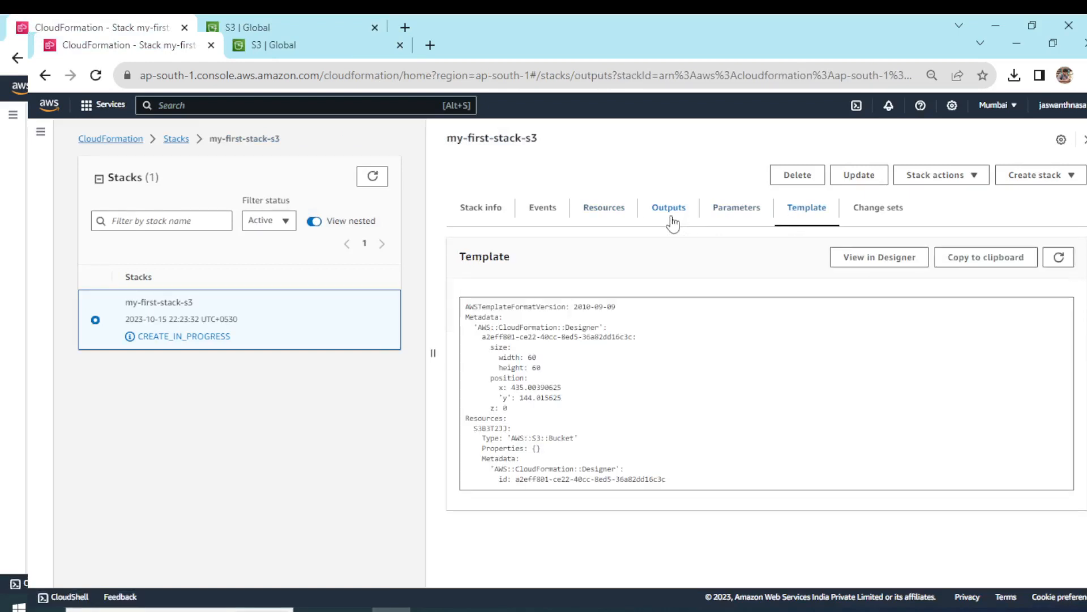
left_click(735, 211)
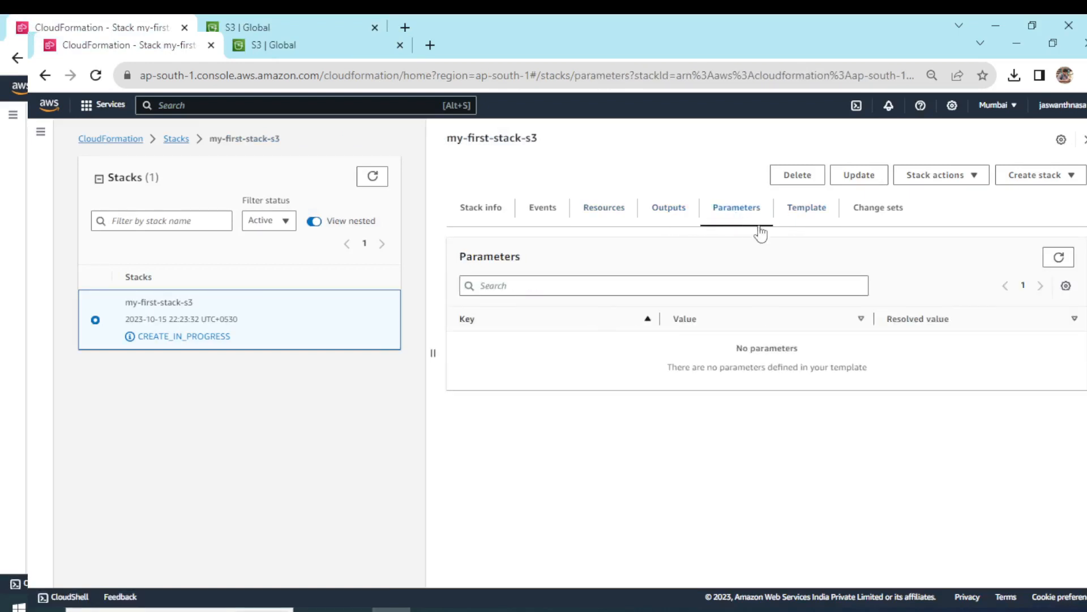
left_click(803, 214)
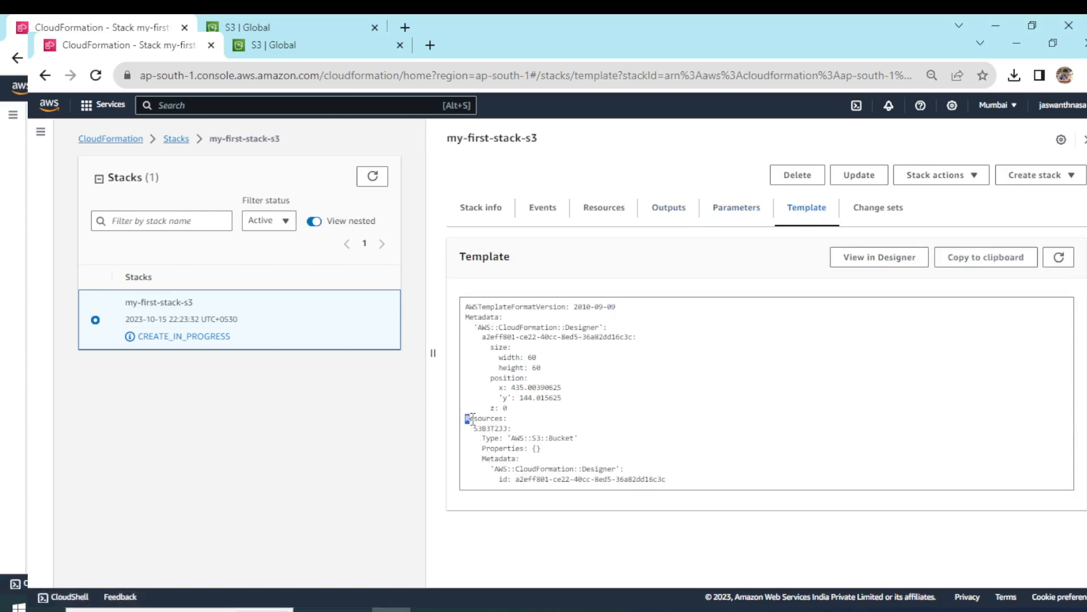
left_click_drag(472, 419, 518, 419)
left_click(604, 210)
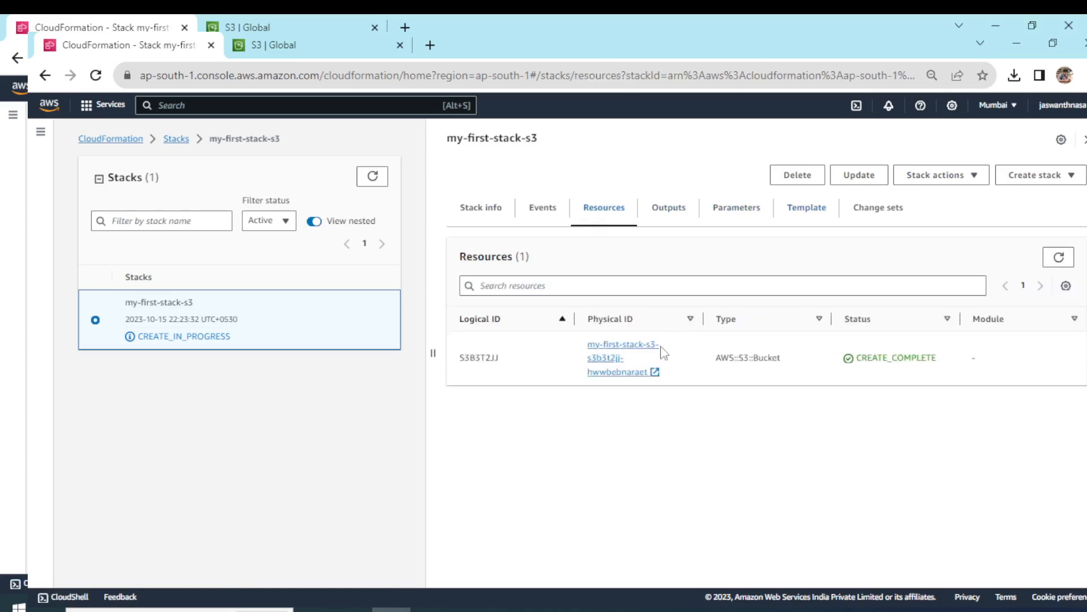
In the S3 bucket list, open the cf-templates-134vfrk7a15hq-ap-south-1 bucket and the template object stored in it.
left_click(354, 40)
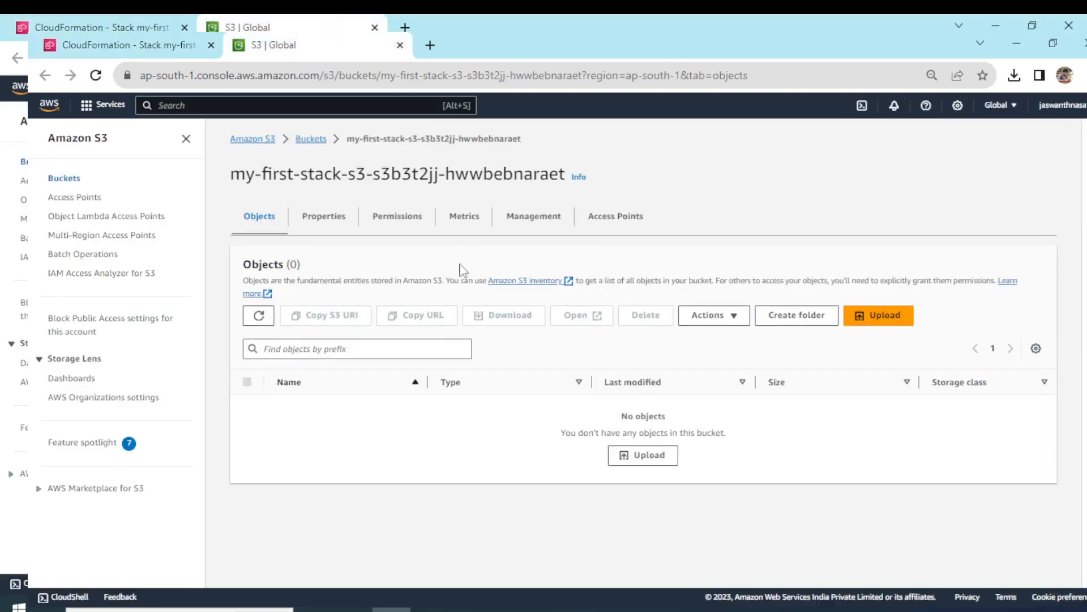
left_click(311, 142)
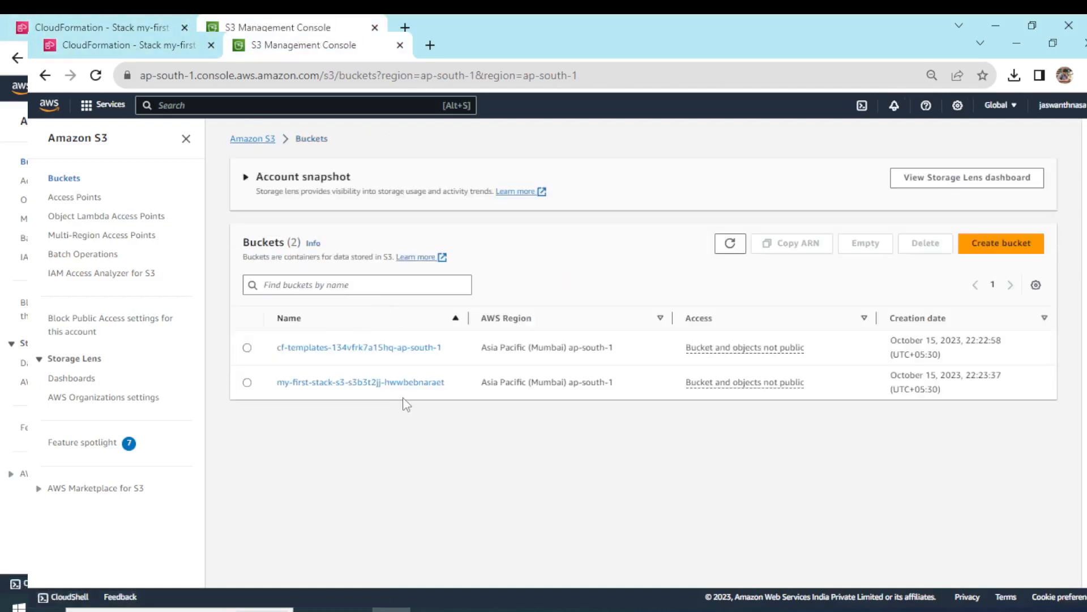
left_click_drag(277, 347, 339, 364)
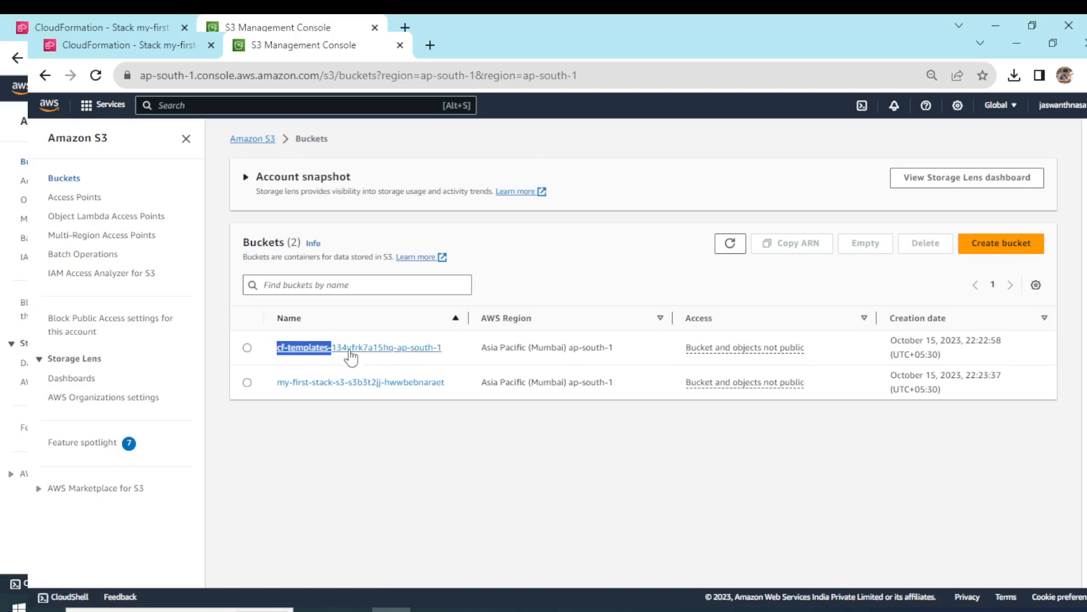
left_click(350, 350)
left_click(329, 415)
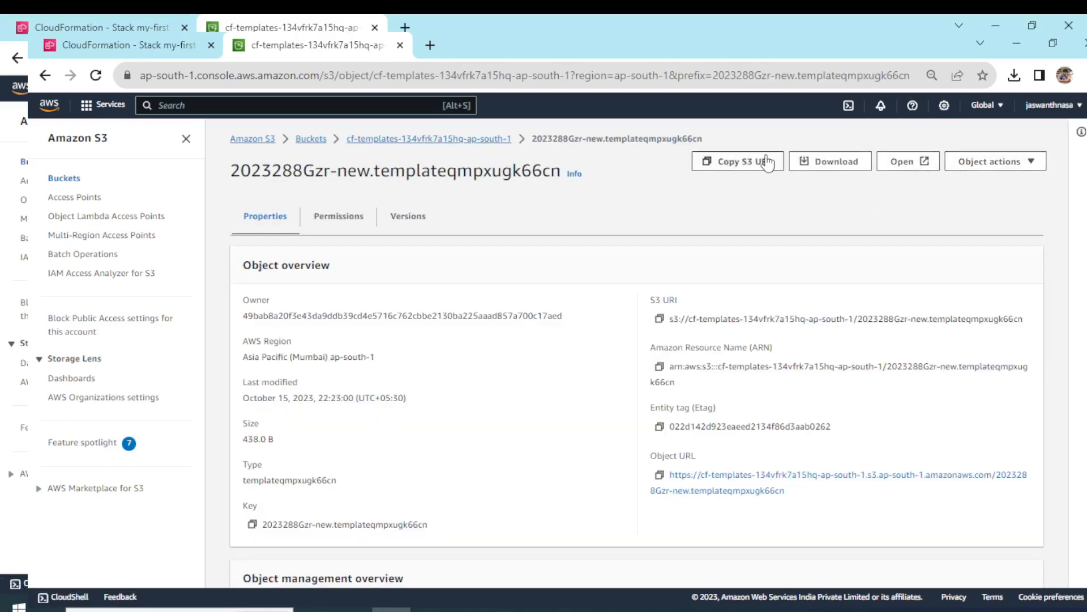
Download the template object 2023288Gzr-new.templateqmpxugk66cn and show the file in its maximized Downloads folder.
left_click(833, 162)
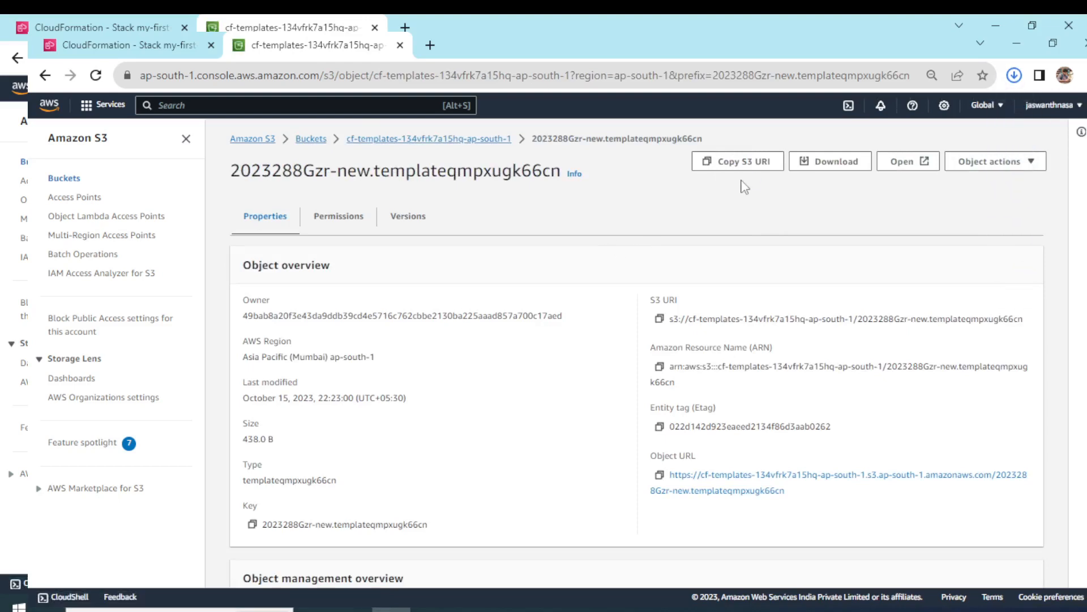
key("ctrl+j")
left_click(404, 266)
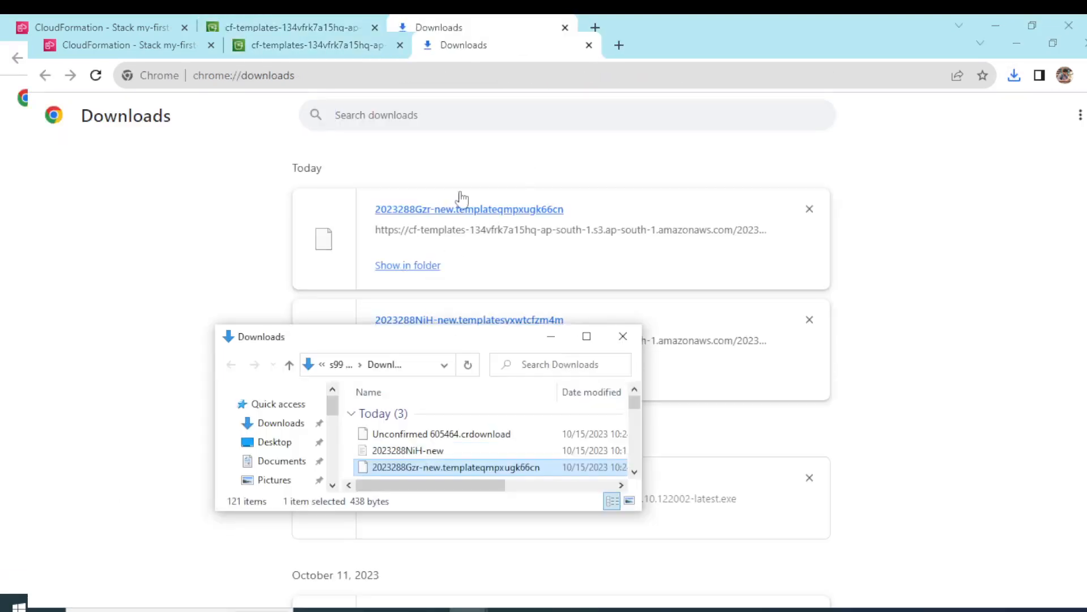
left_click(587, 337)
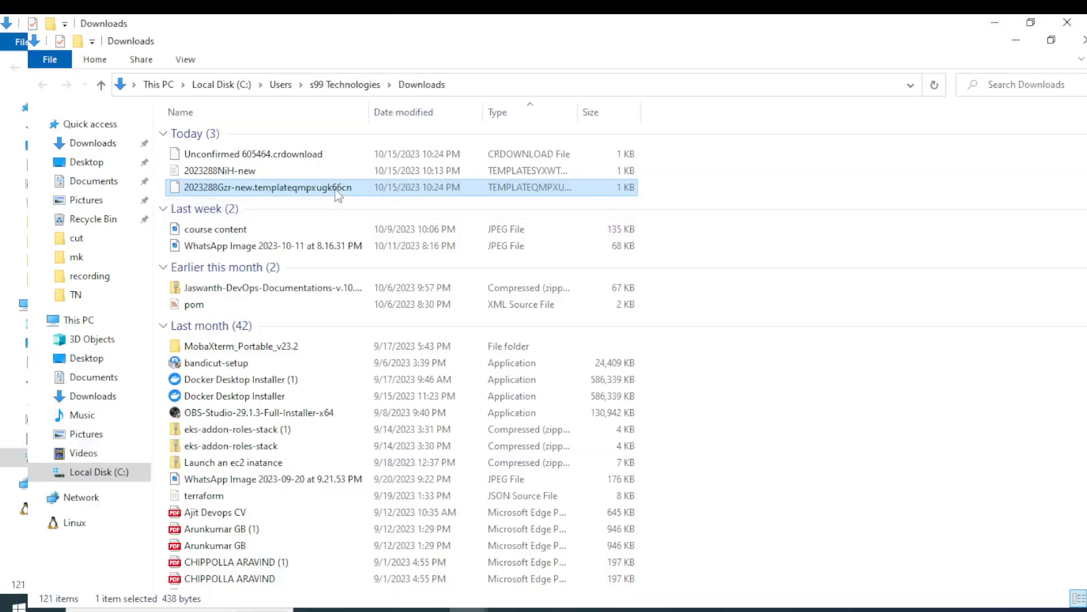
Open the downloaded template file with Visual Studio Code and close the other template file, 2023288NiH-new.templatesyxwtcfzm4m.
right_click(335, 190)
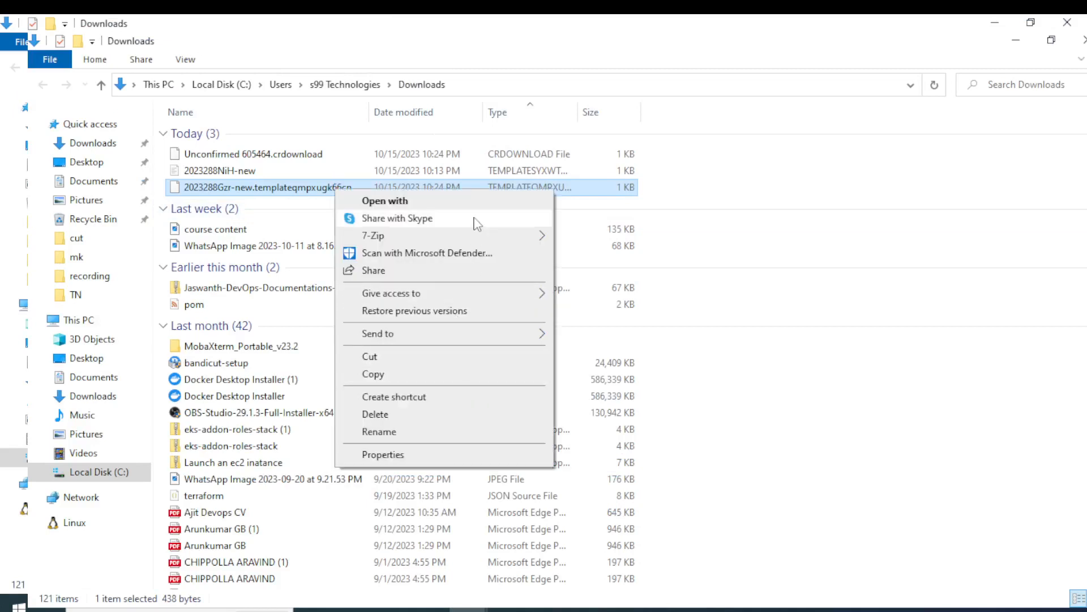
left_click(375, 201)
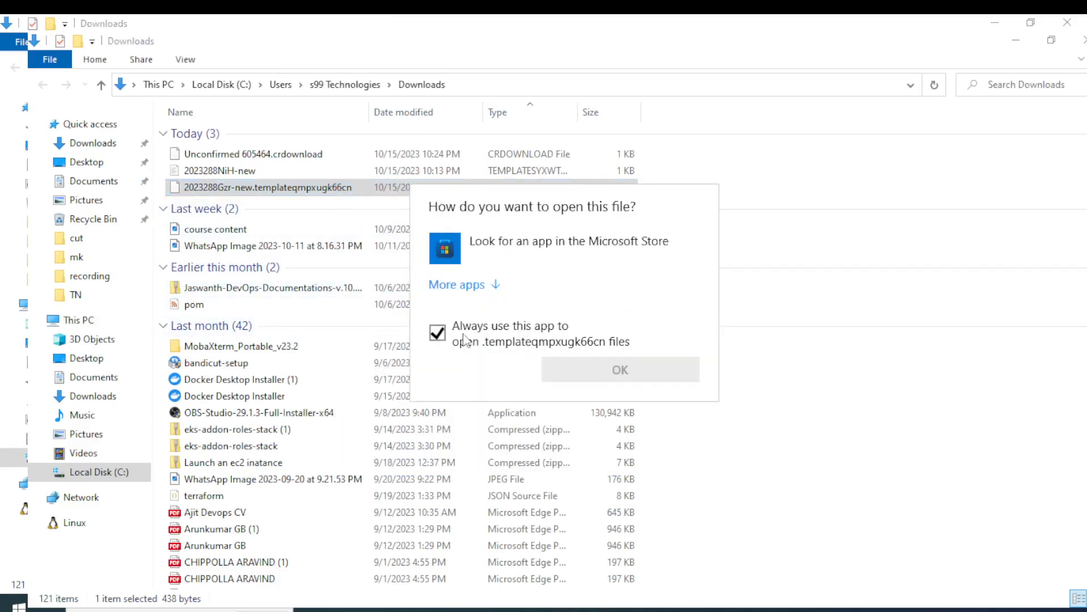
left_click(495, 285)
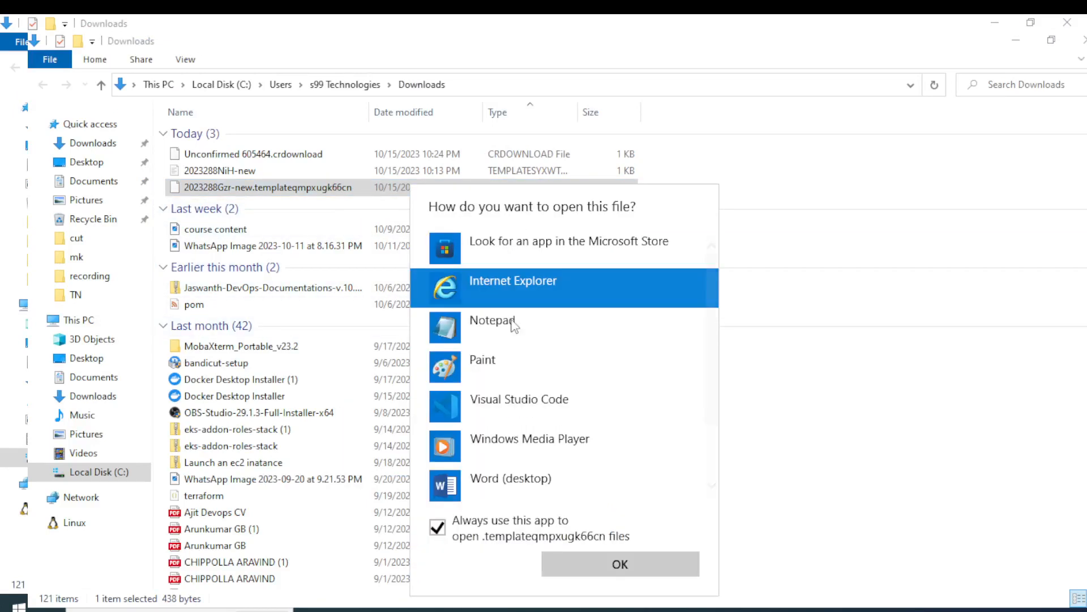
double_click(507, 403)
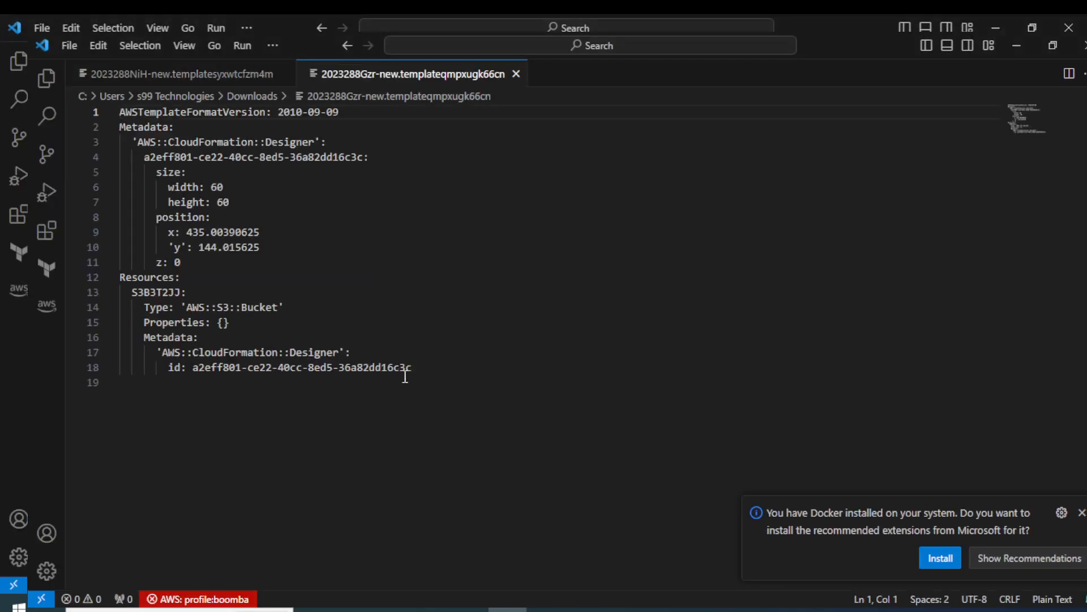
left_click(285, 74)
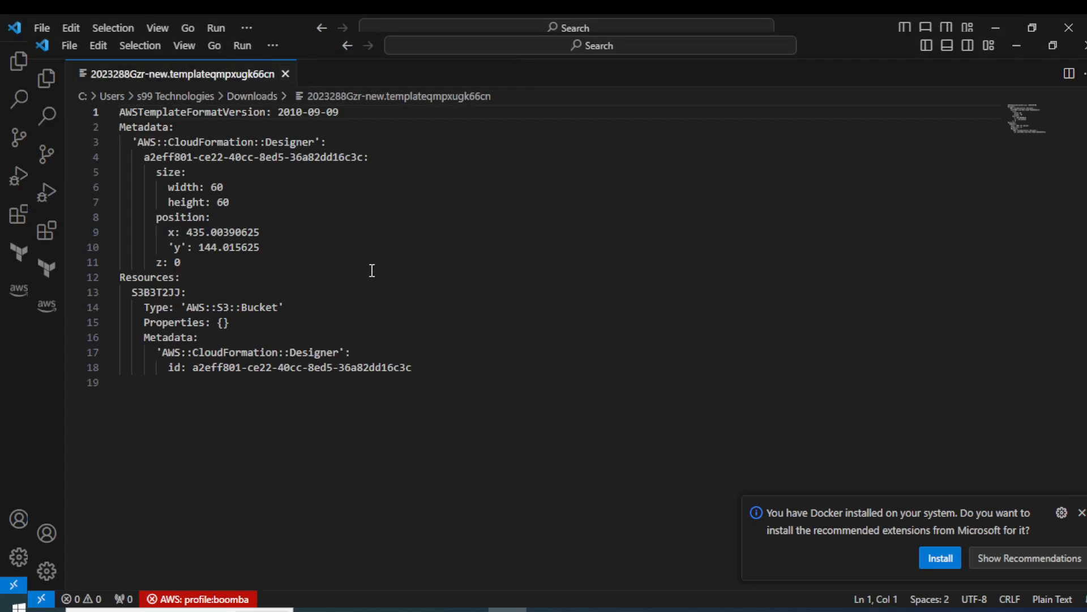
Compare the downloaded template's full text with the template of my-first-stack-s3, checking the Designer metadata id at the end of both.
key("ctrl+a")
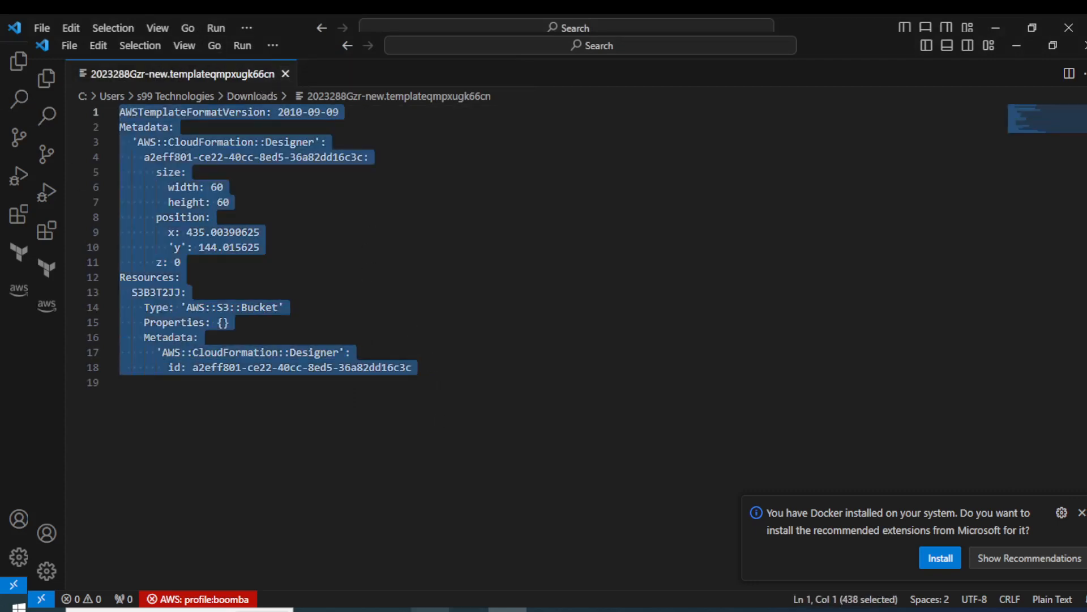
key("alt+Tab")
left_click(161, 41)
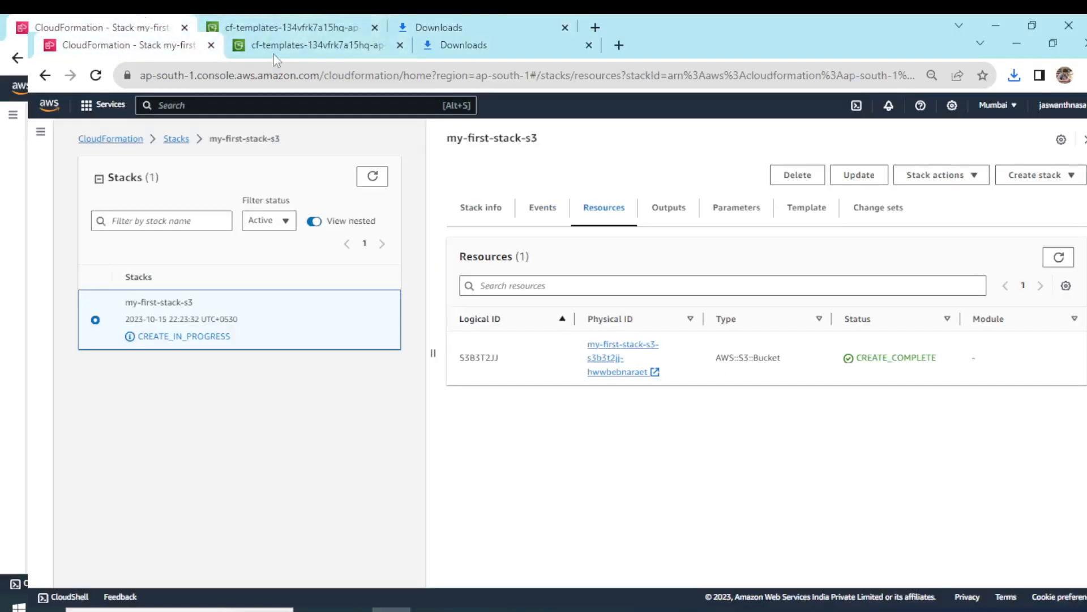
left_click(818, 218)
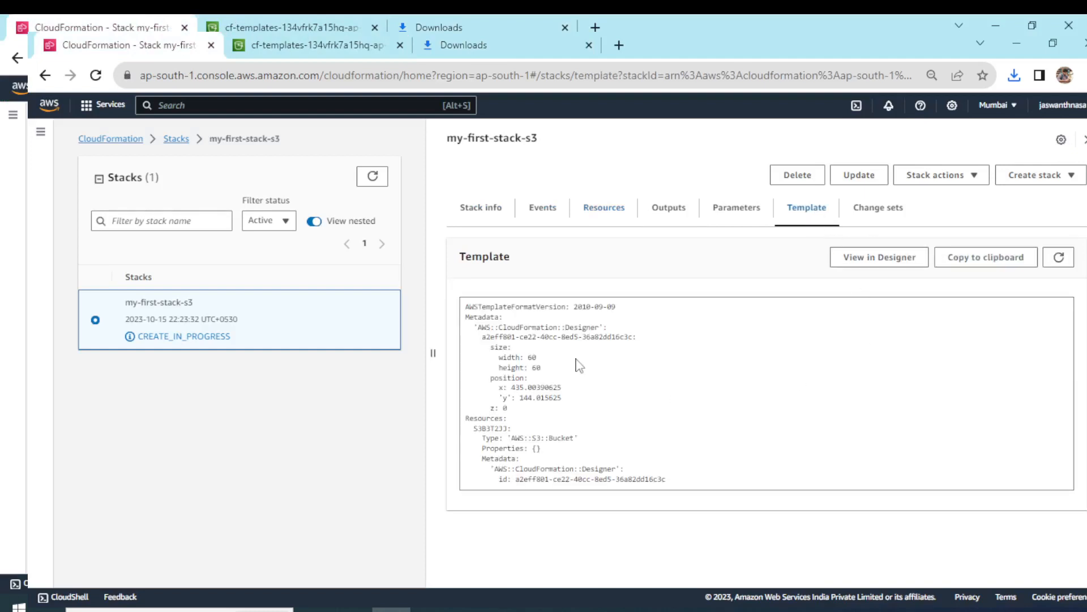
left_click_drag(494, 468, 675, 478)
left_click(615, 469)
left_click(675, 478)
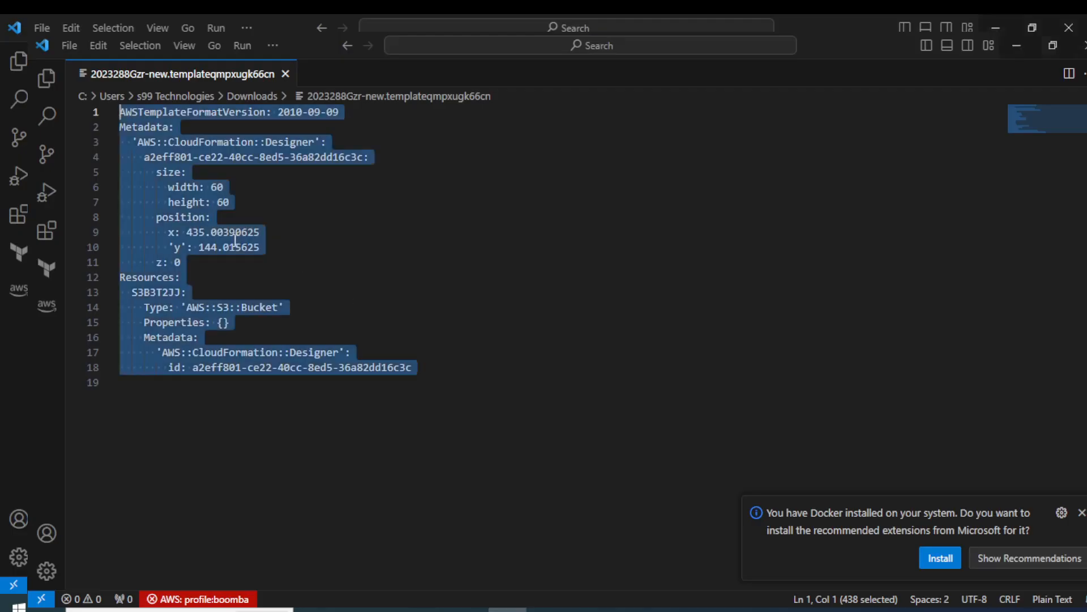
left_click(332, 366)
left_click_drag(383, 369, 420, 369)
left_click(422, 368)
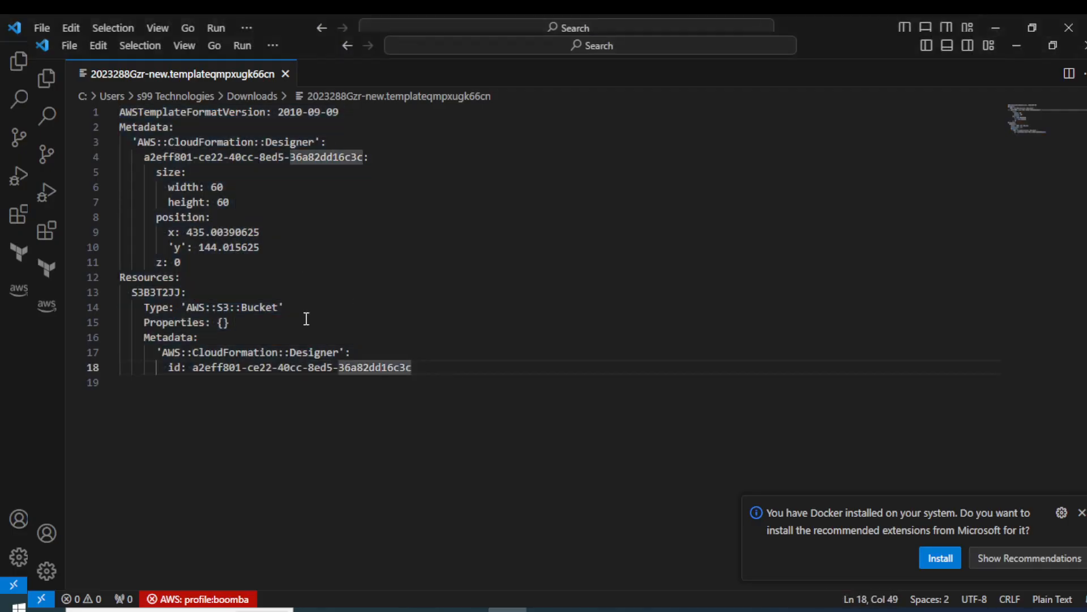
Switch back to the browser and view the objects stored in the cf-templates-134vfrk7a15hq-ap-south-1 bucket.
key("alt+Tab")
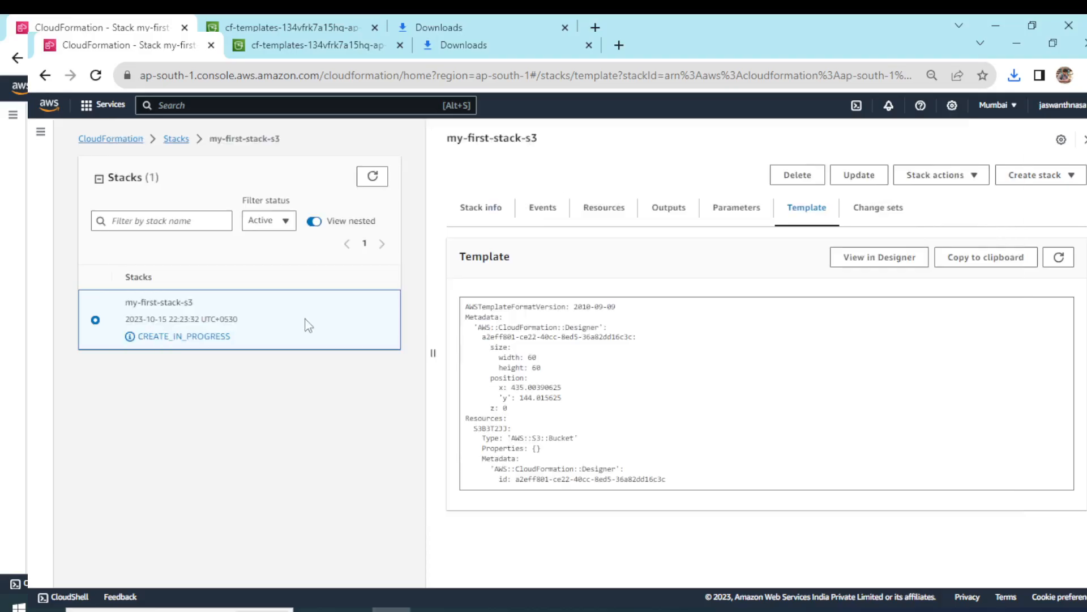
left_click(255, 25)
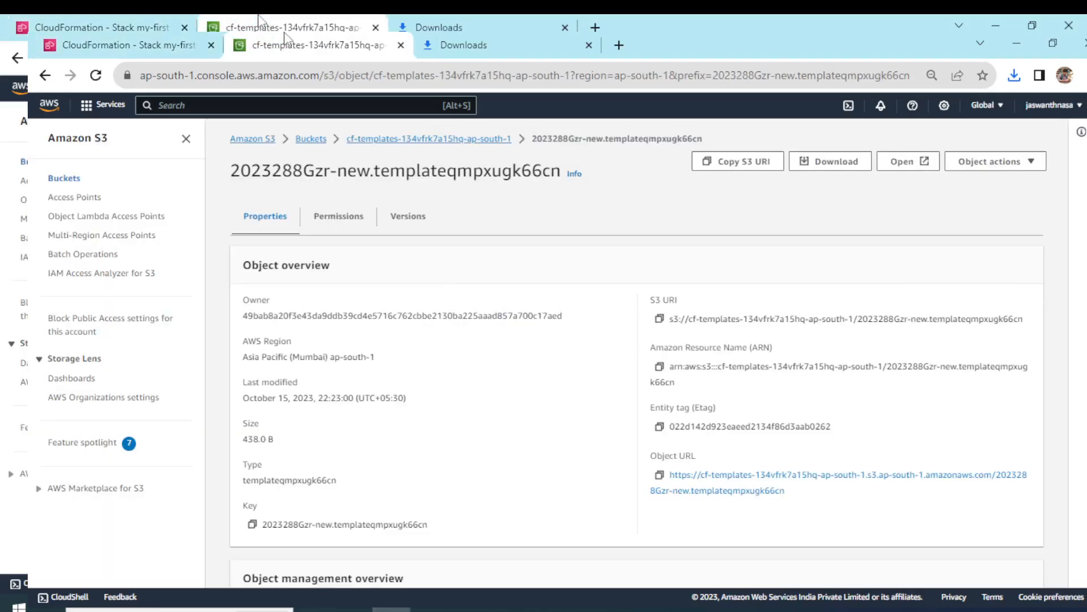
left_click(445, 140)
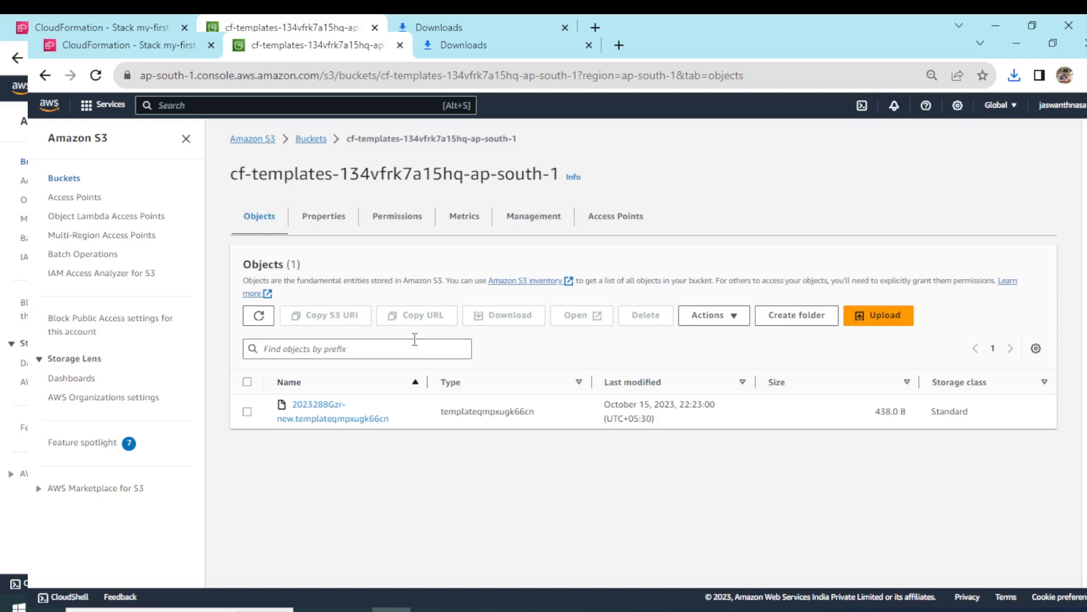
Check the resources of my-first-stack-s3 against its template, highlighting the AWS::S3::Bucket type in the template text.
left_click(96, 28)
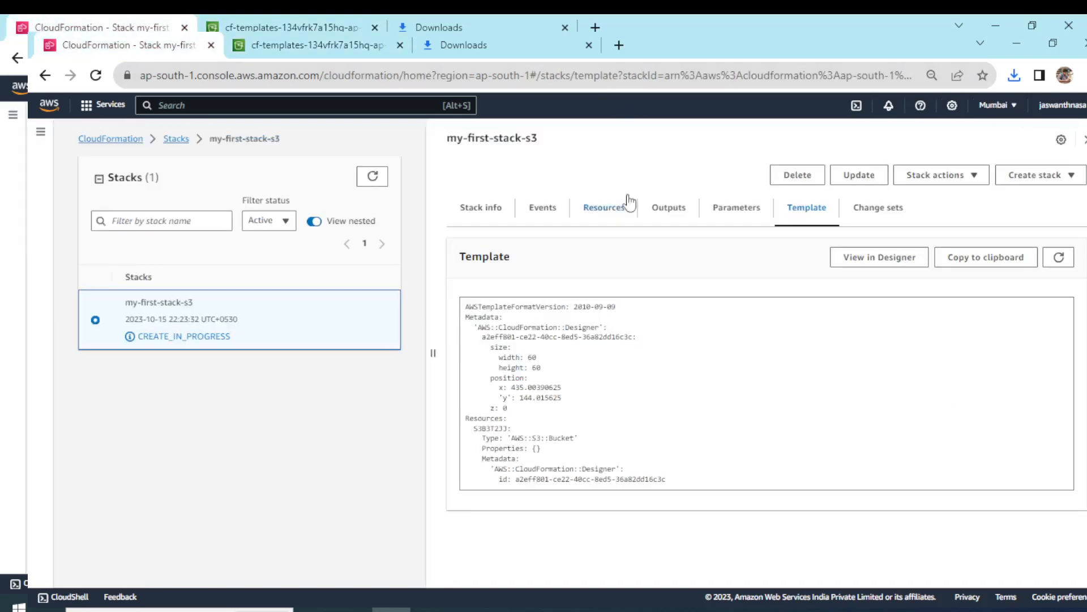
left_click(606, 212)
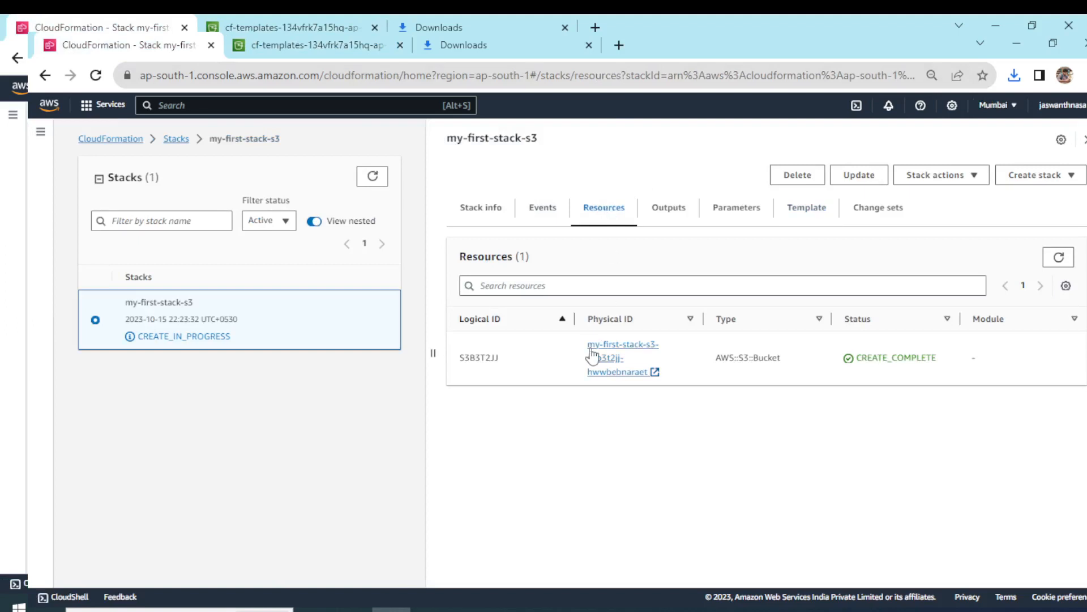
left_click(809, 214)
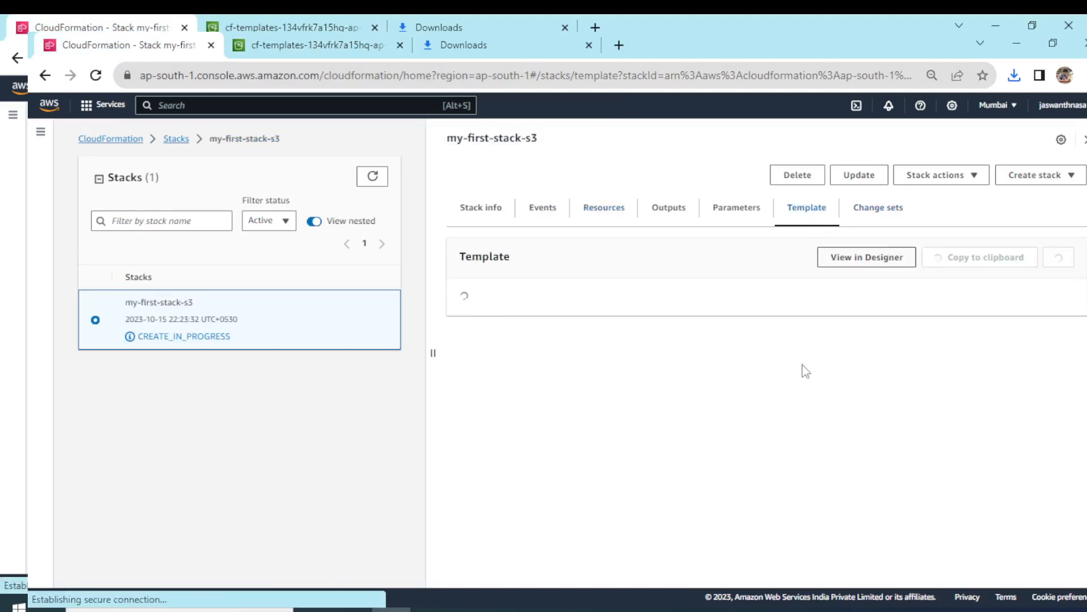
left_click_drag(464, 430, 559, 440)
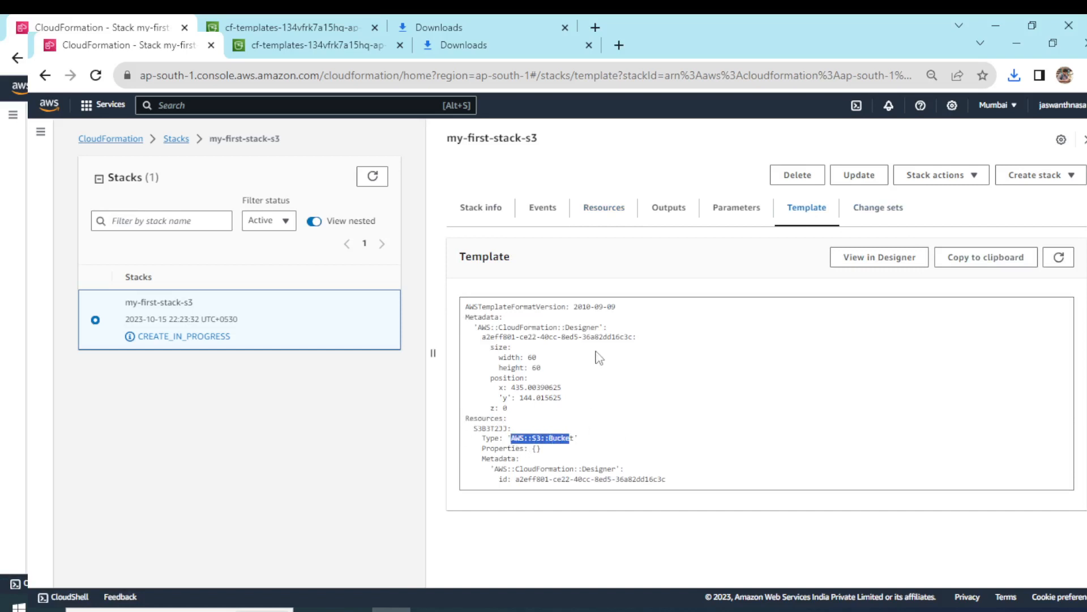
Delete the stack my-first-stack-s3 from its resources view and confirm the permanent deletion.
left_click(606, 221)
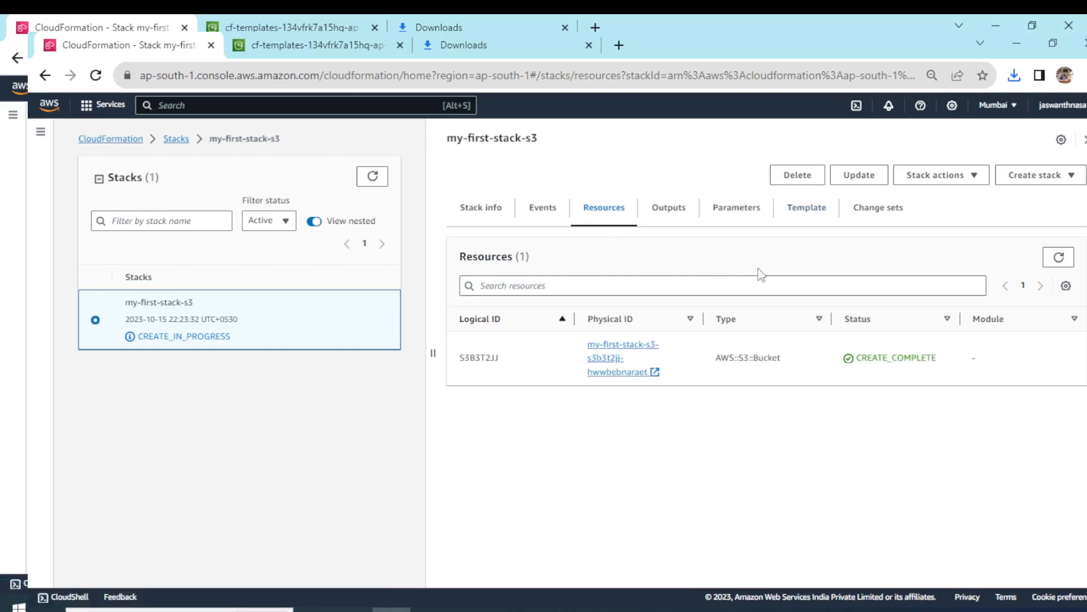
left_click(796, 174)
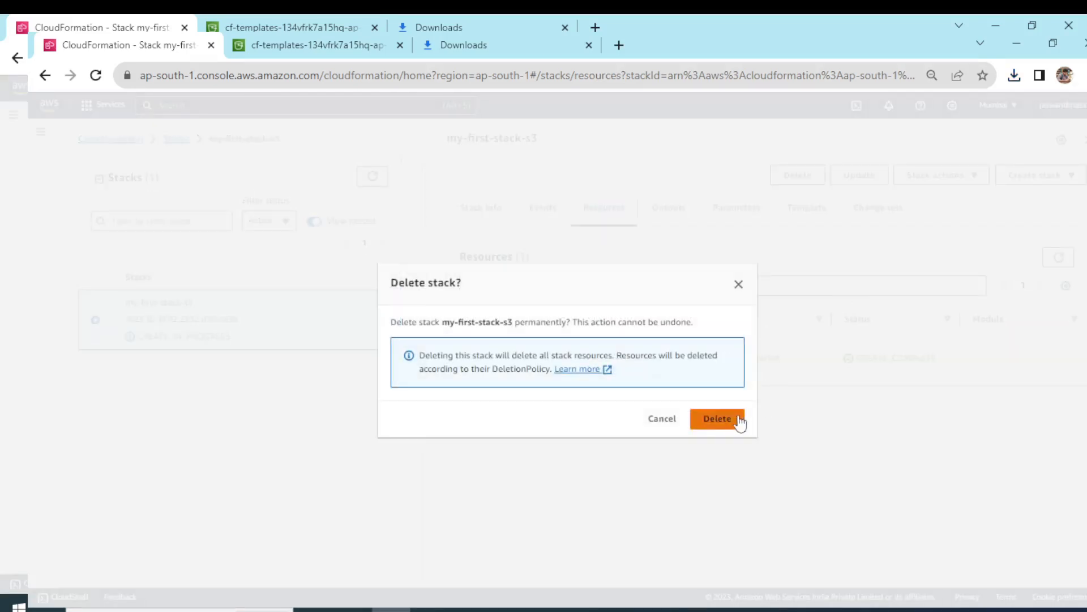
left_click(727, 419)
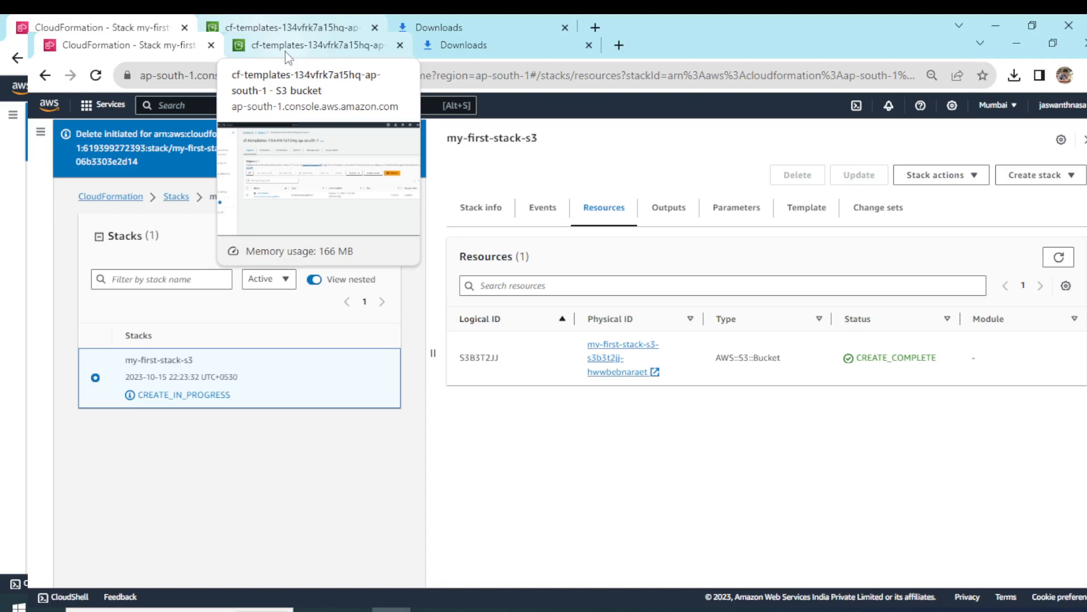
Refresh the S3 bucket list and the CloudFormation stack list to check the removal of my-first-stack-s3 and its bucket.
left_click(287, 52)
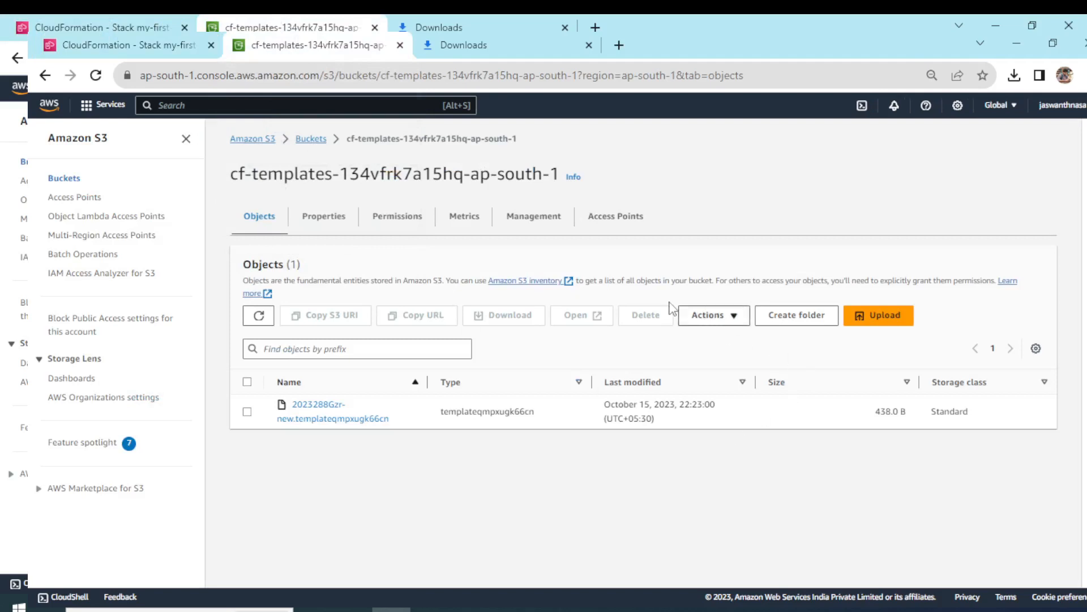
left_click(303, 140)
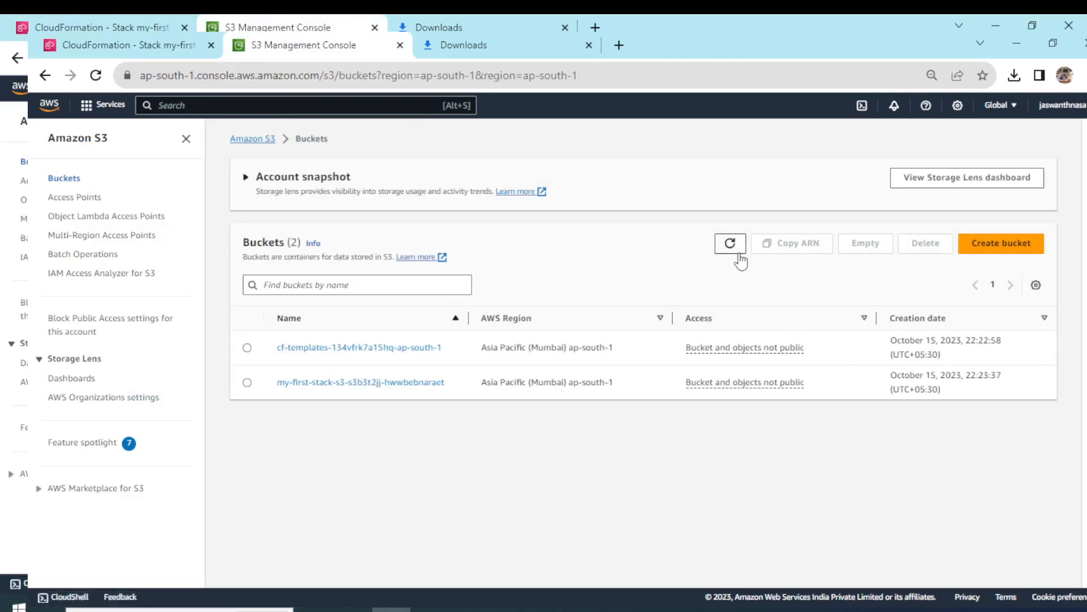
left_click(738, 252)
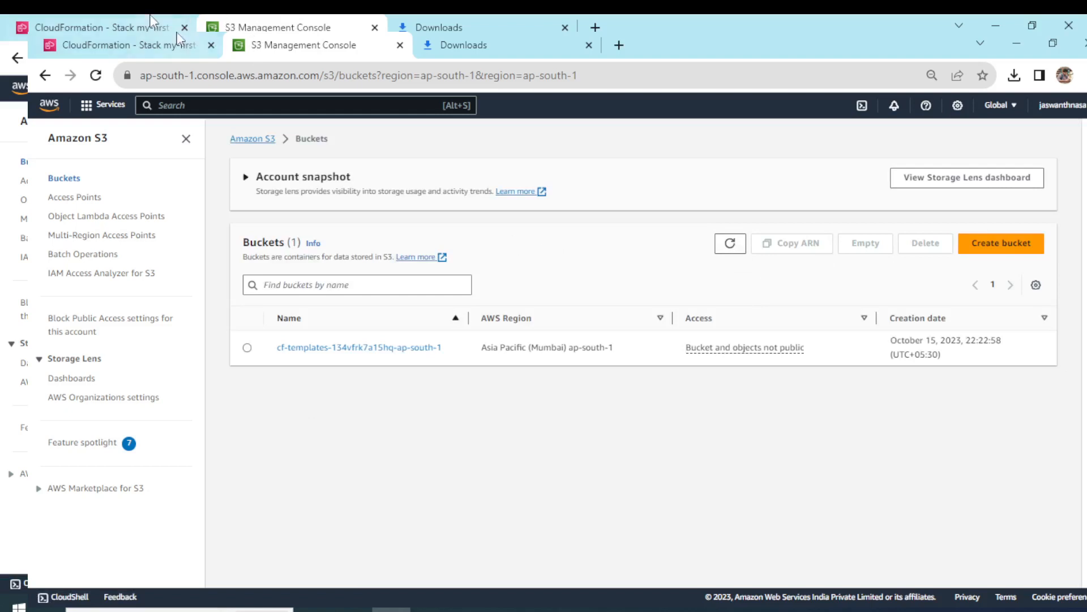
left_click(164, 44)
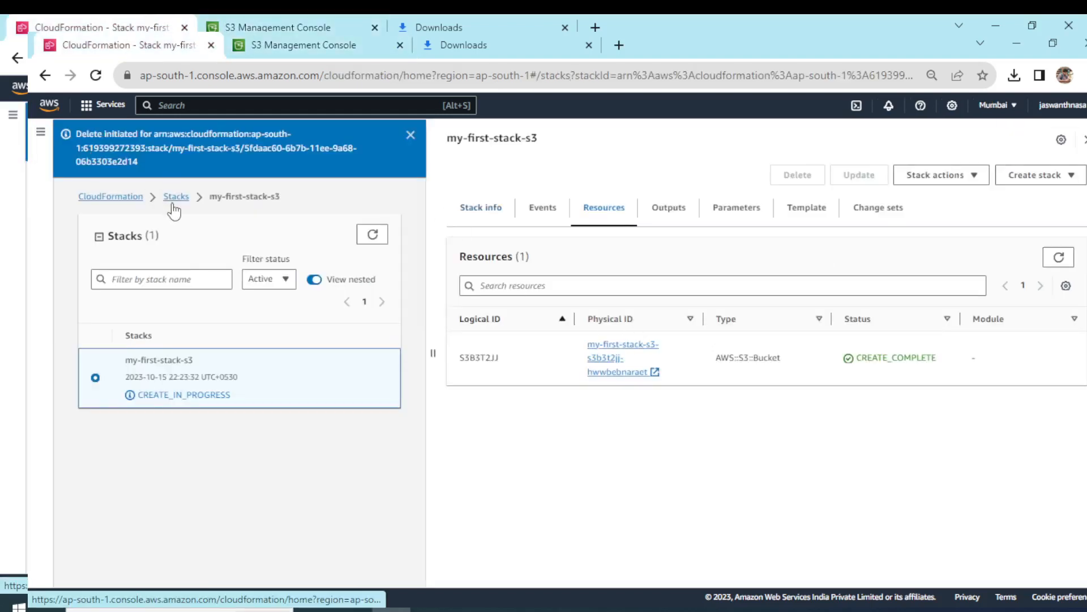
left_click(175, 196)
left_click(731, 207)
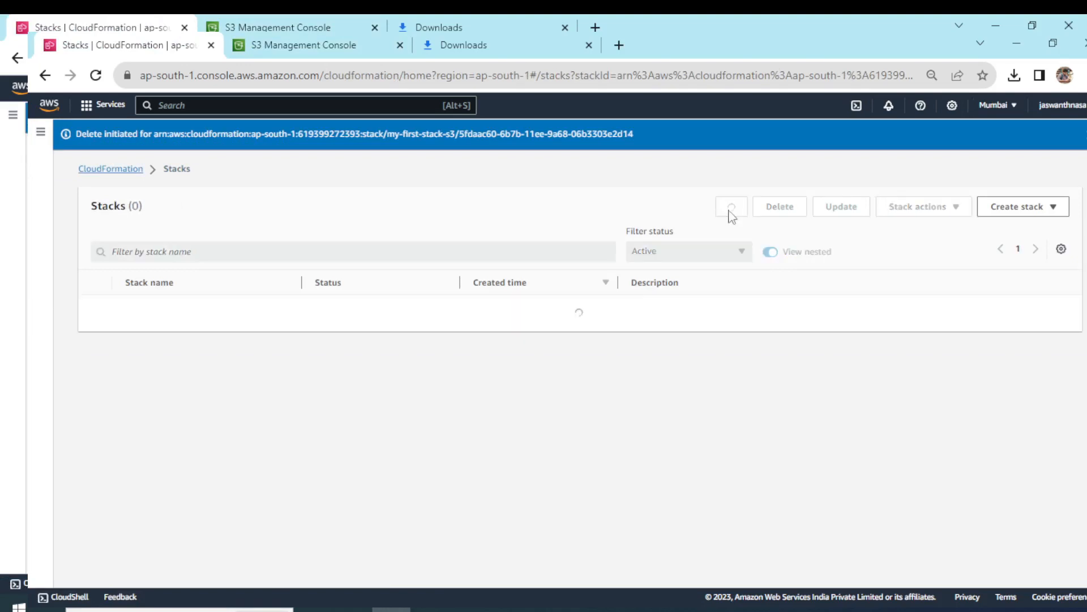
Empty the S3 bucket cf-templates-134vfrk7a15hq-ap-south-1, confirming with "permanently delete", and exit the status page.
left_click(378, 37)
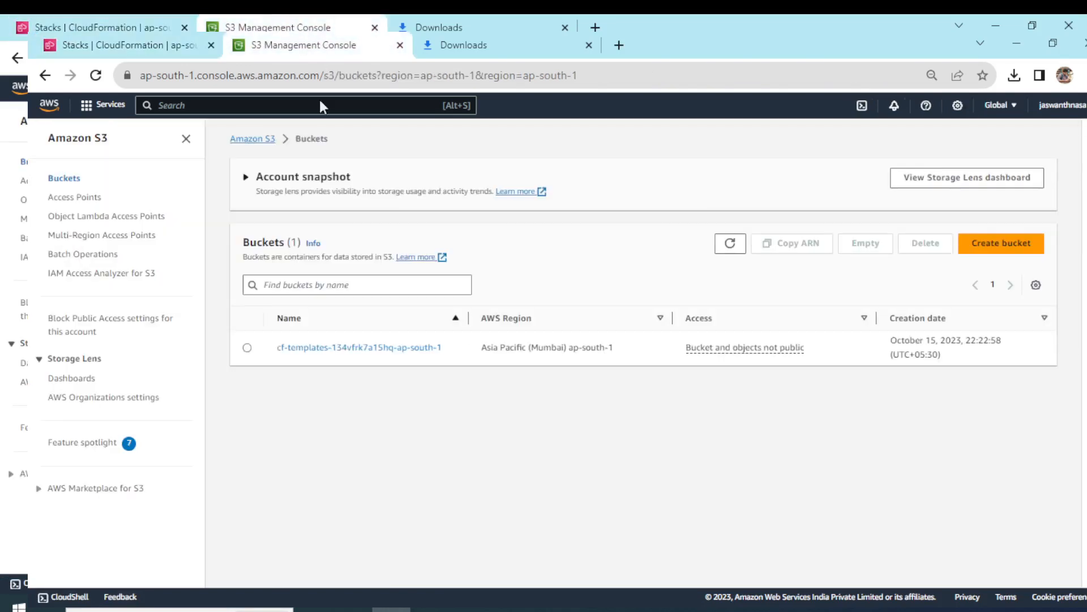
left_click(247, 347)
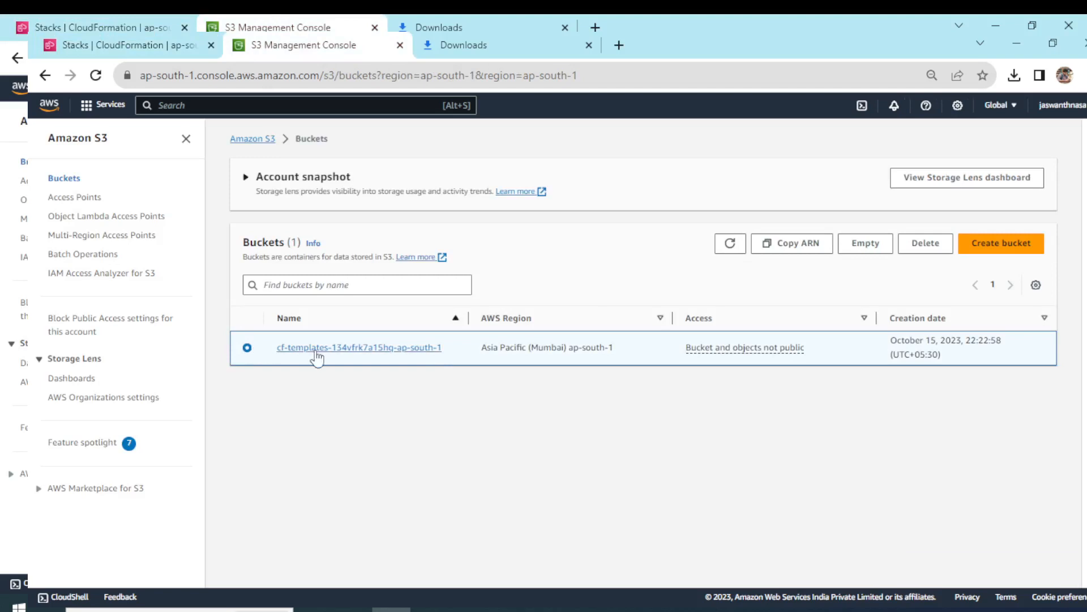
left_click(870, 251)
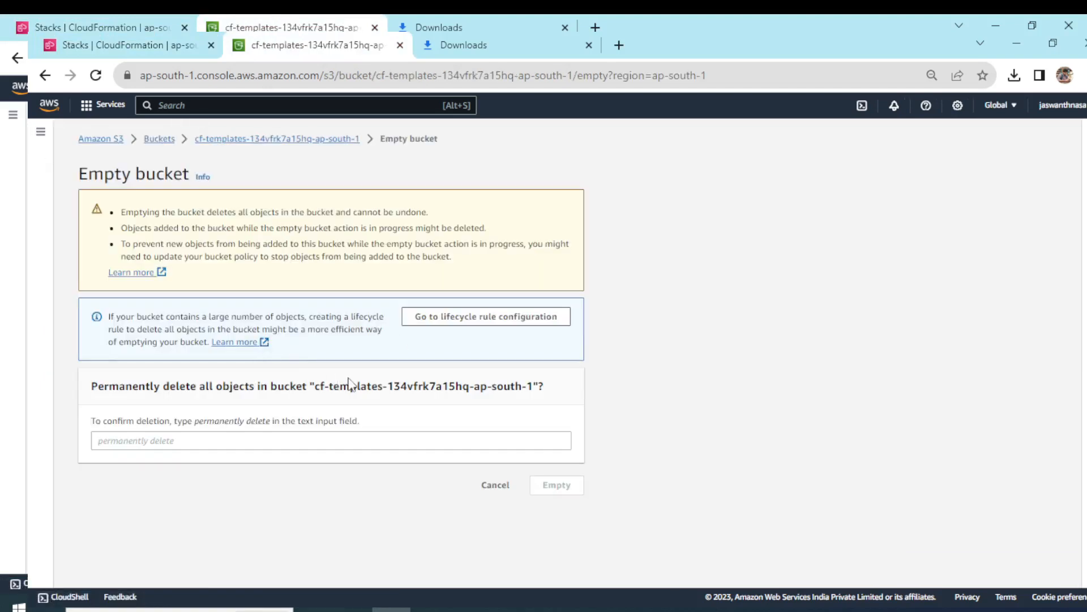
left_click_drag(194, 425, 272, 426)
key("ctrl+c")
left_click(241, 442)
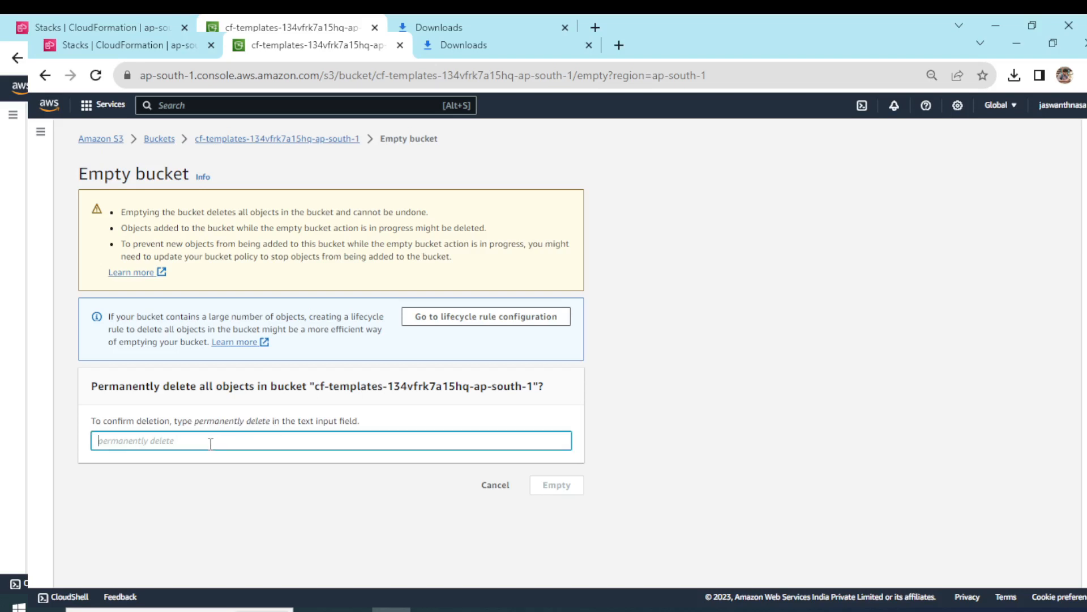
key("ctrl+v")
left_click(554, 484)
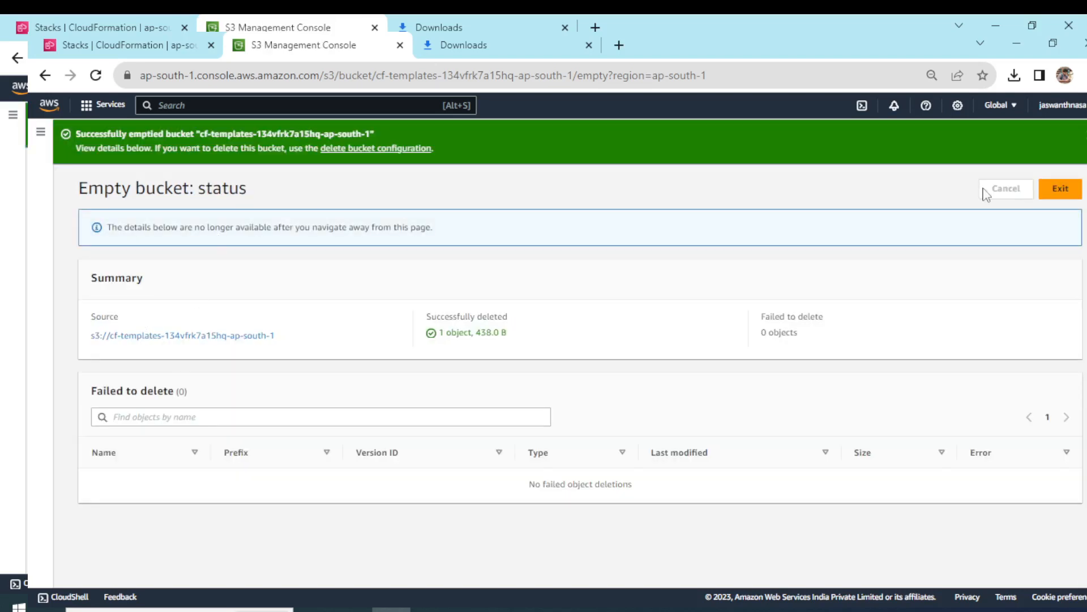
left_click(1046, 190)
Delete the bucket cf-templates-134vfrk7a15hq-ap-south-1, entering its full name as confirmation.
left_click(95, 341)
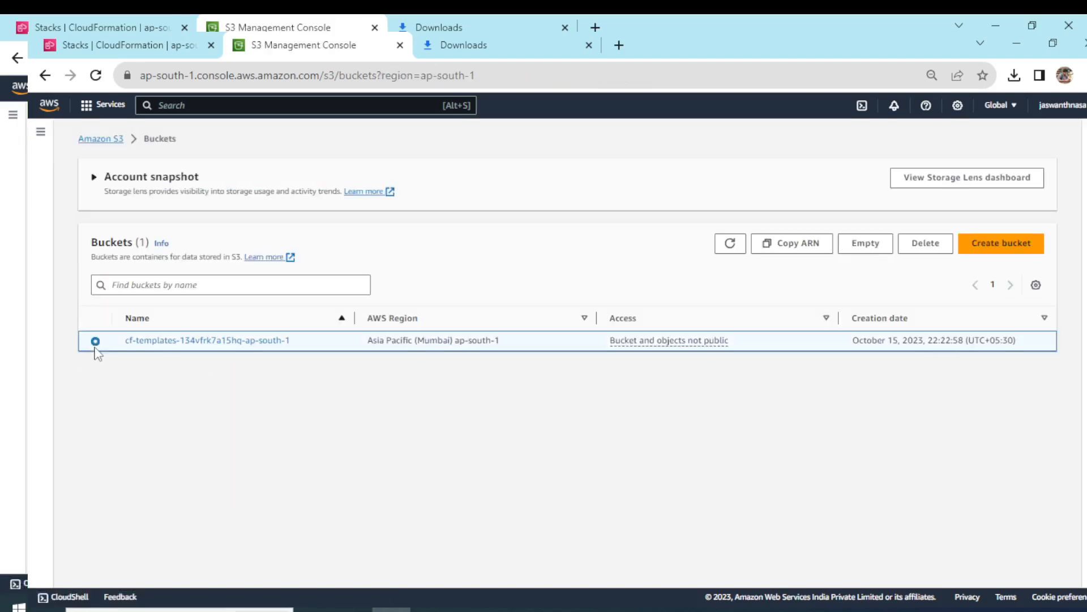
left_click(924, 244)
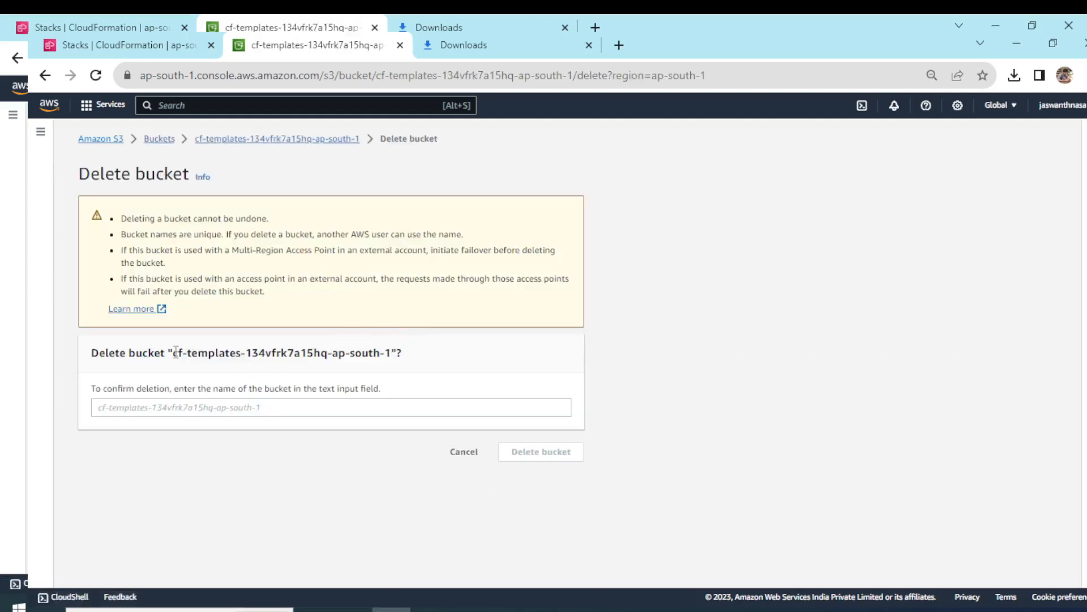
left_click_drag(175, 352, 393, 352)
key("ctrl+c")
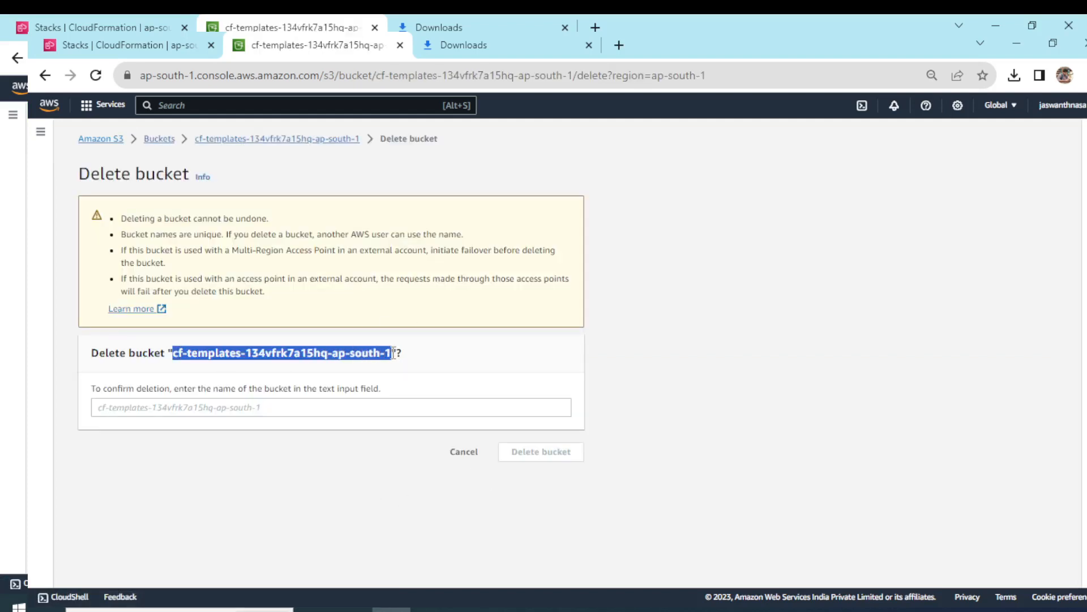
left_click(251, 408)
key("ctrl+v")
left_click(519, 452)
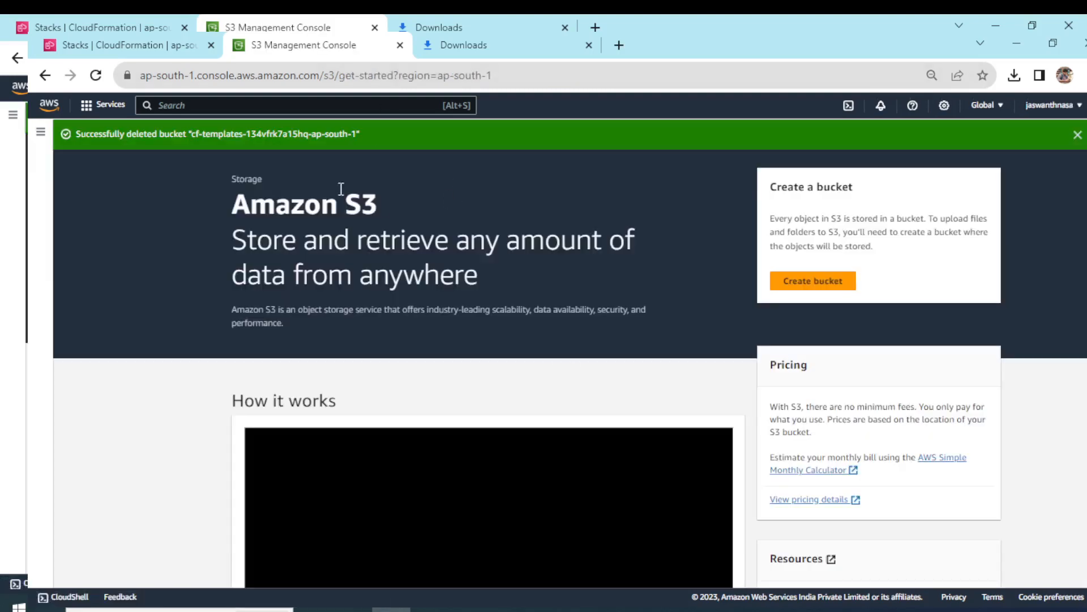
Check the S3 bucket list and the CloudFormation stack list for anything left after the cleanup.
left_click(40, 132)
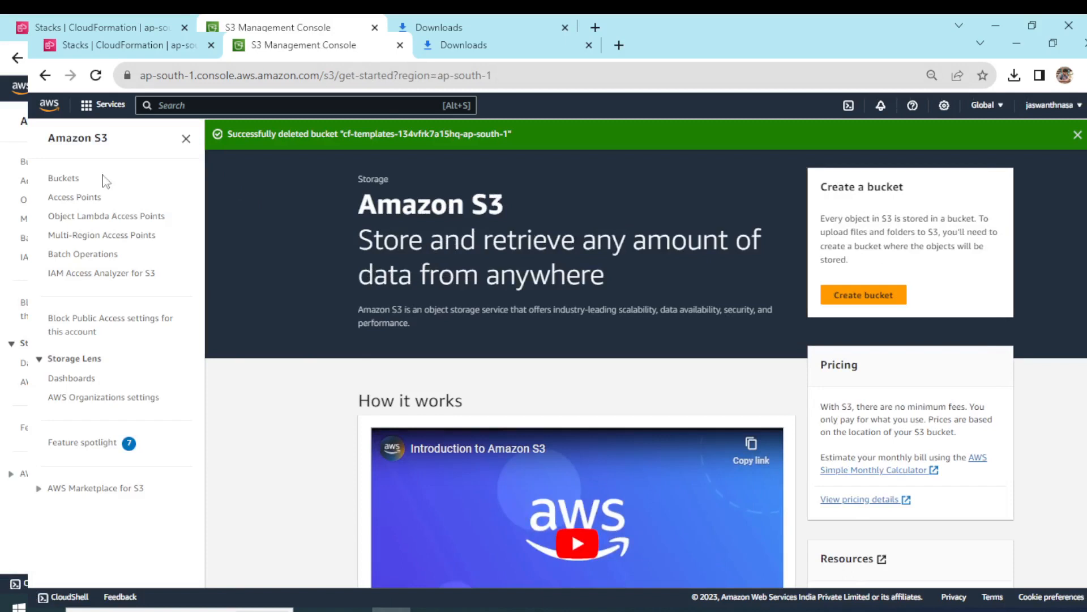
left_click(65, 179)
left_click(146, 44)
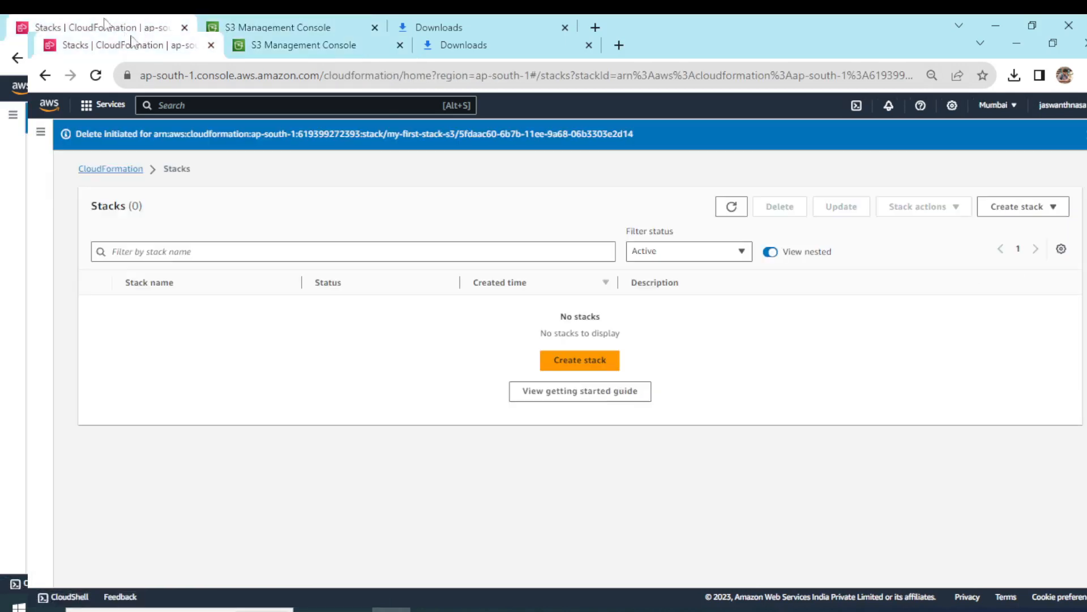
left_click(40, 132)
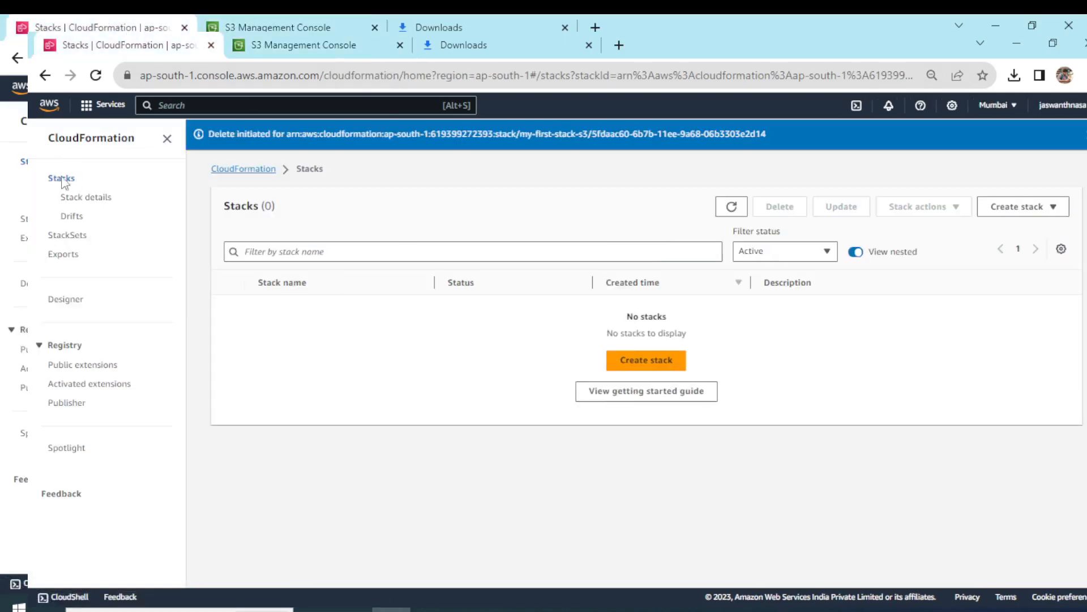
left_click(61, 179)
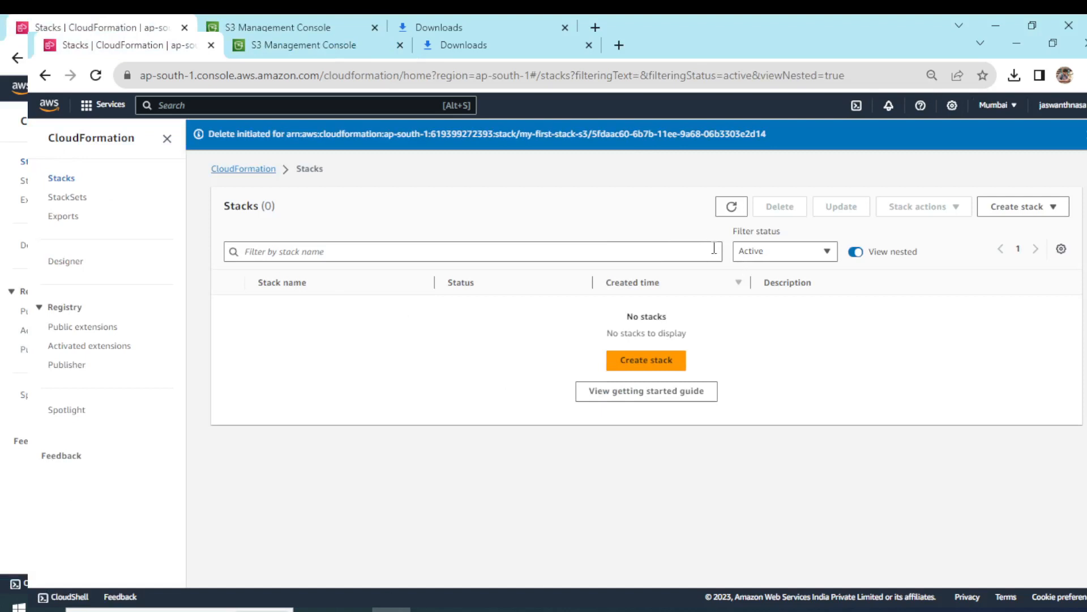